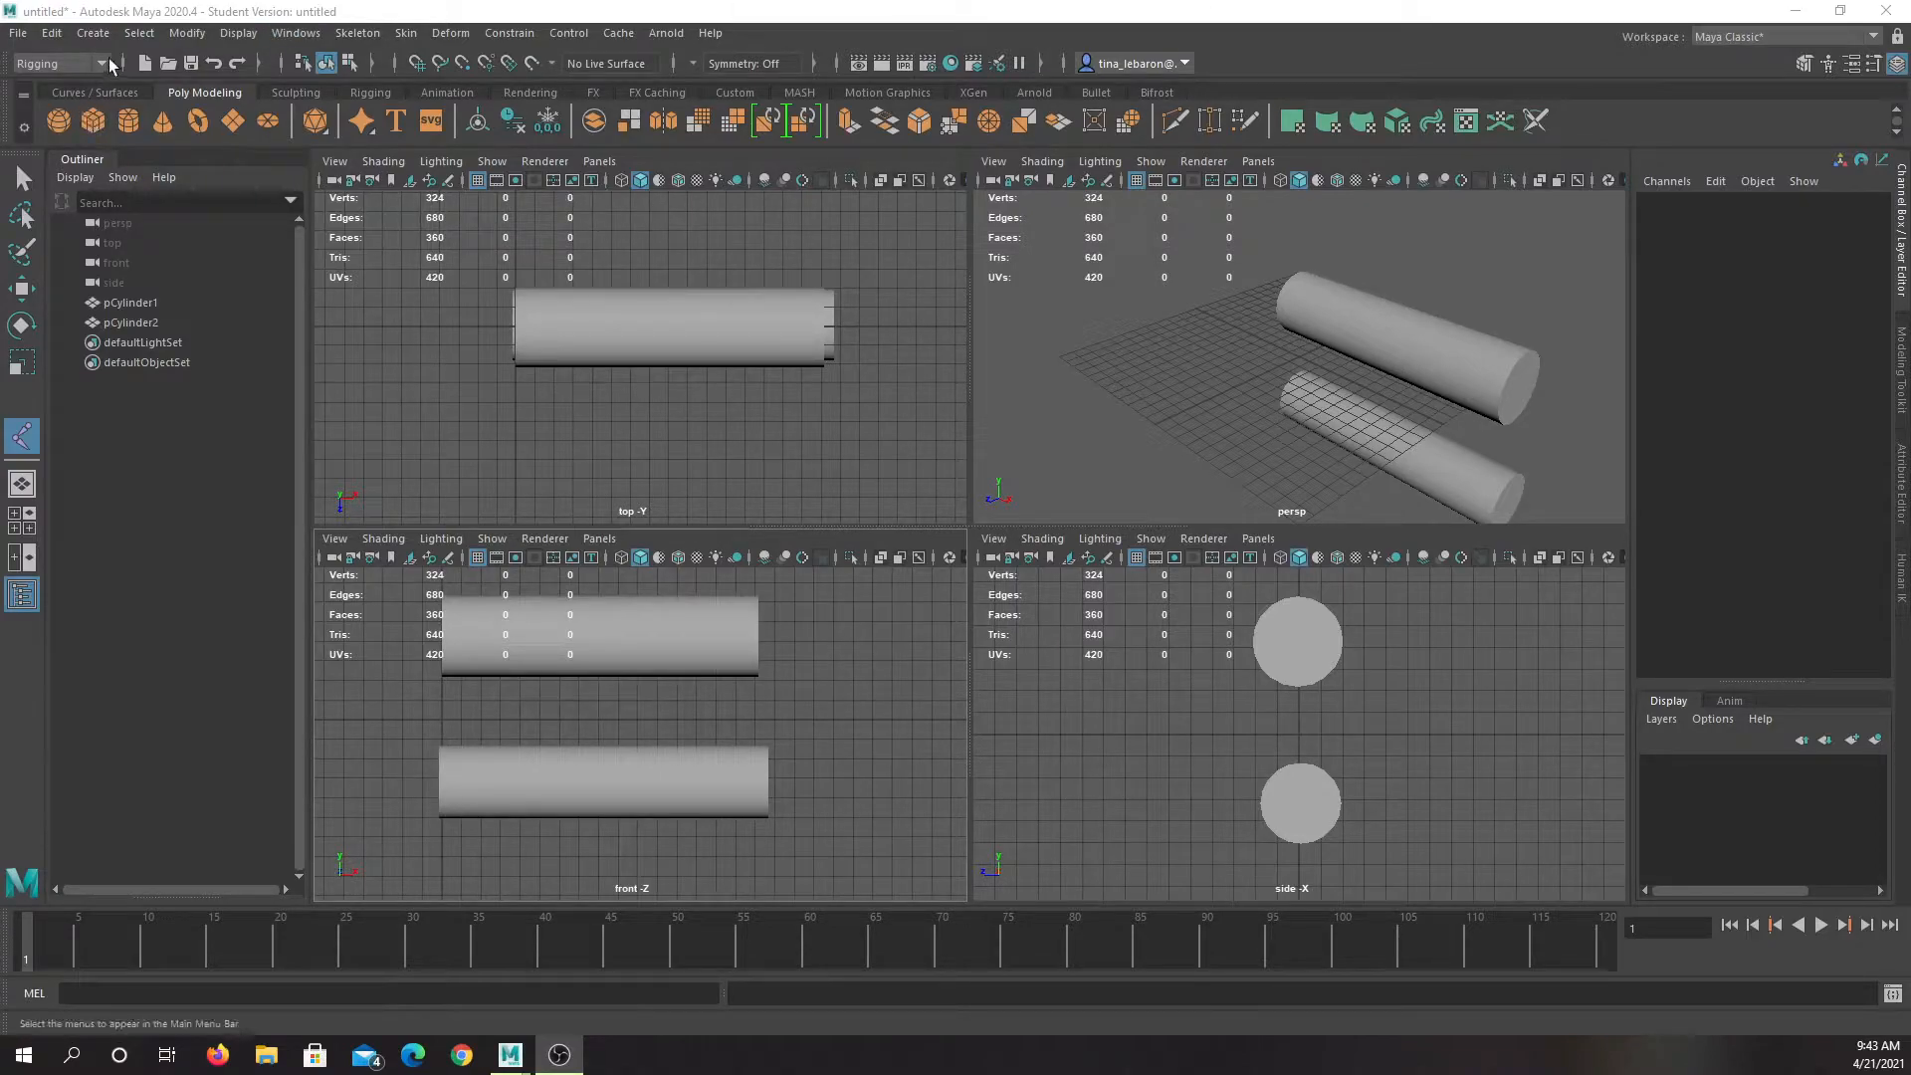
# Switch the front view to wireframe and create a chain of four joints along the upper cylinder's centre line
pyautogui.click(103, 64)
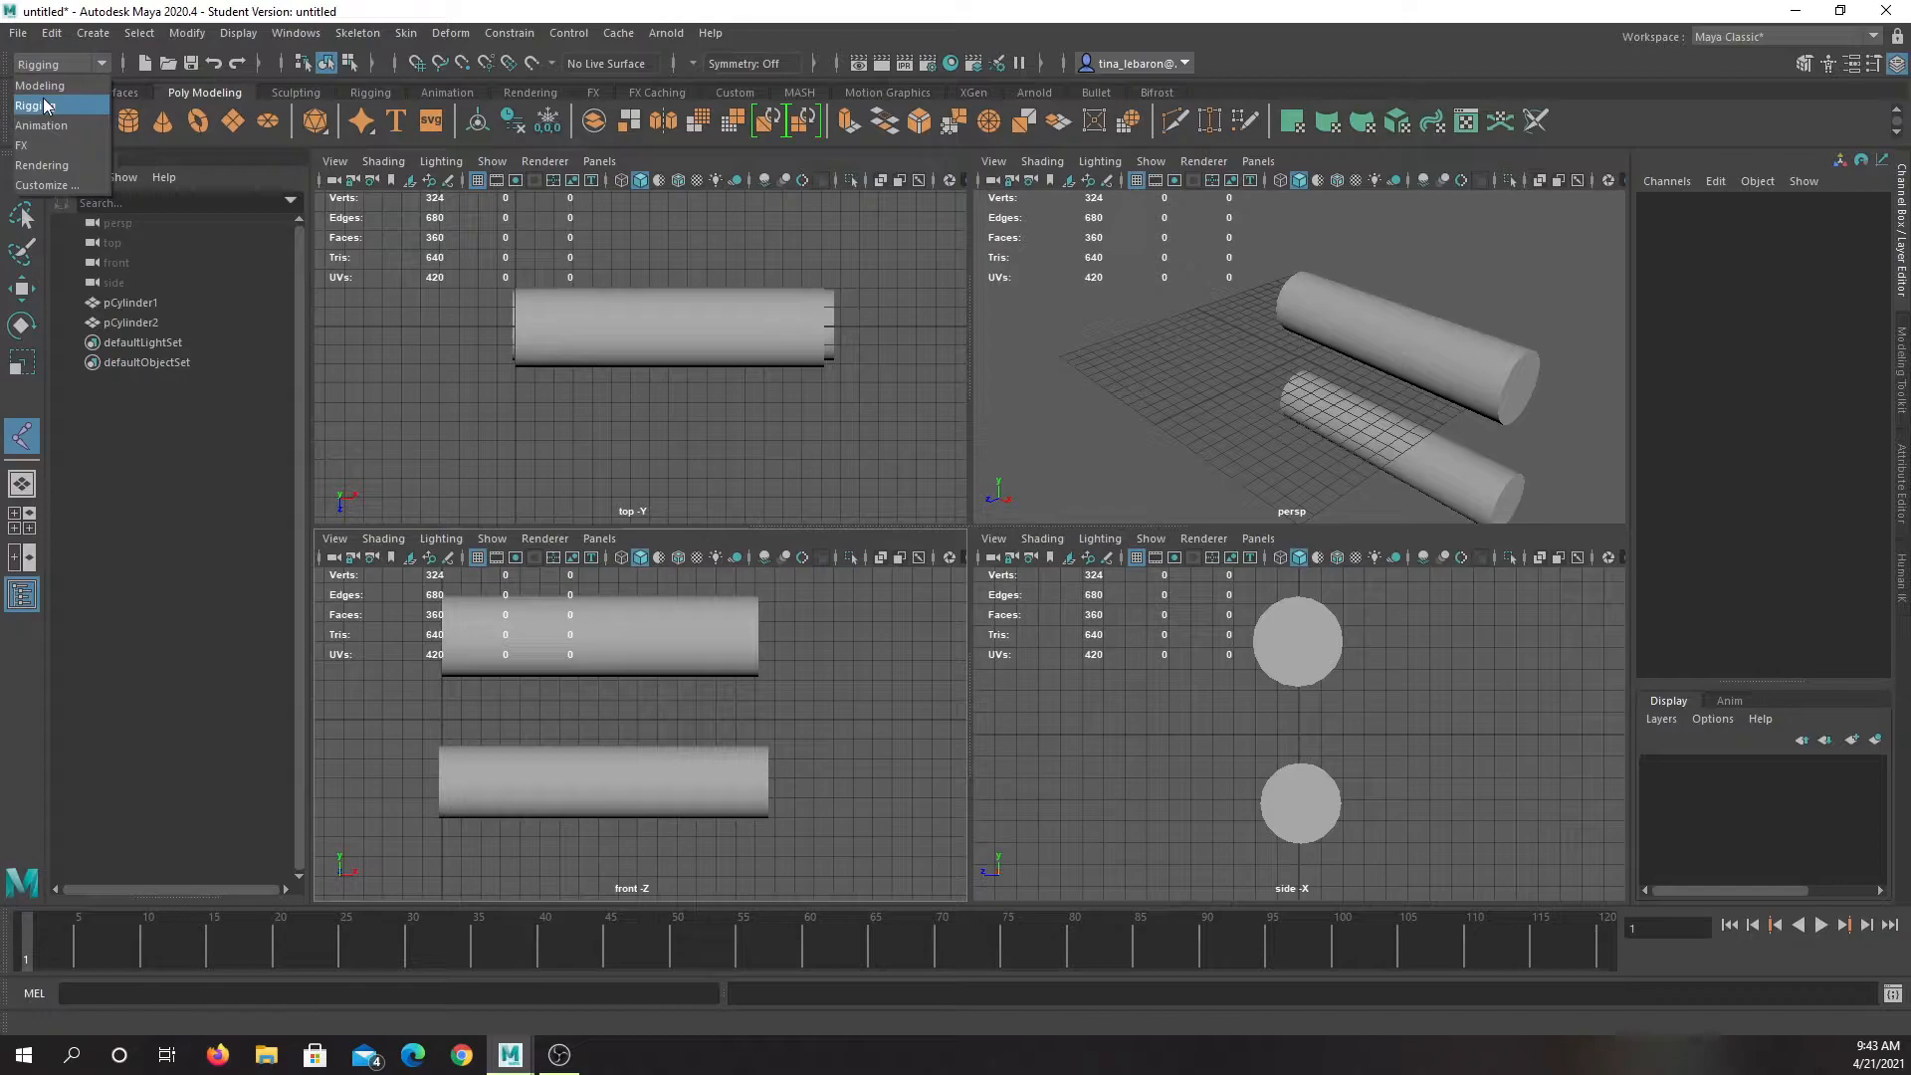
pyautogui.click(338, 33)
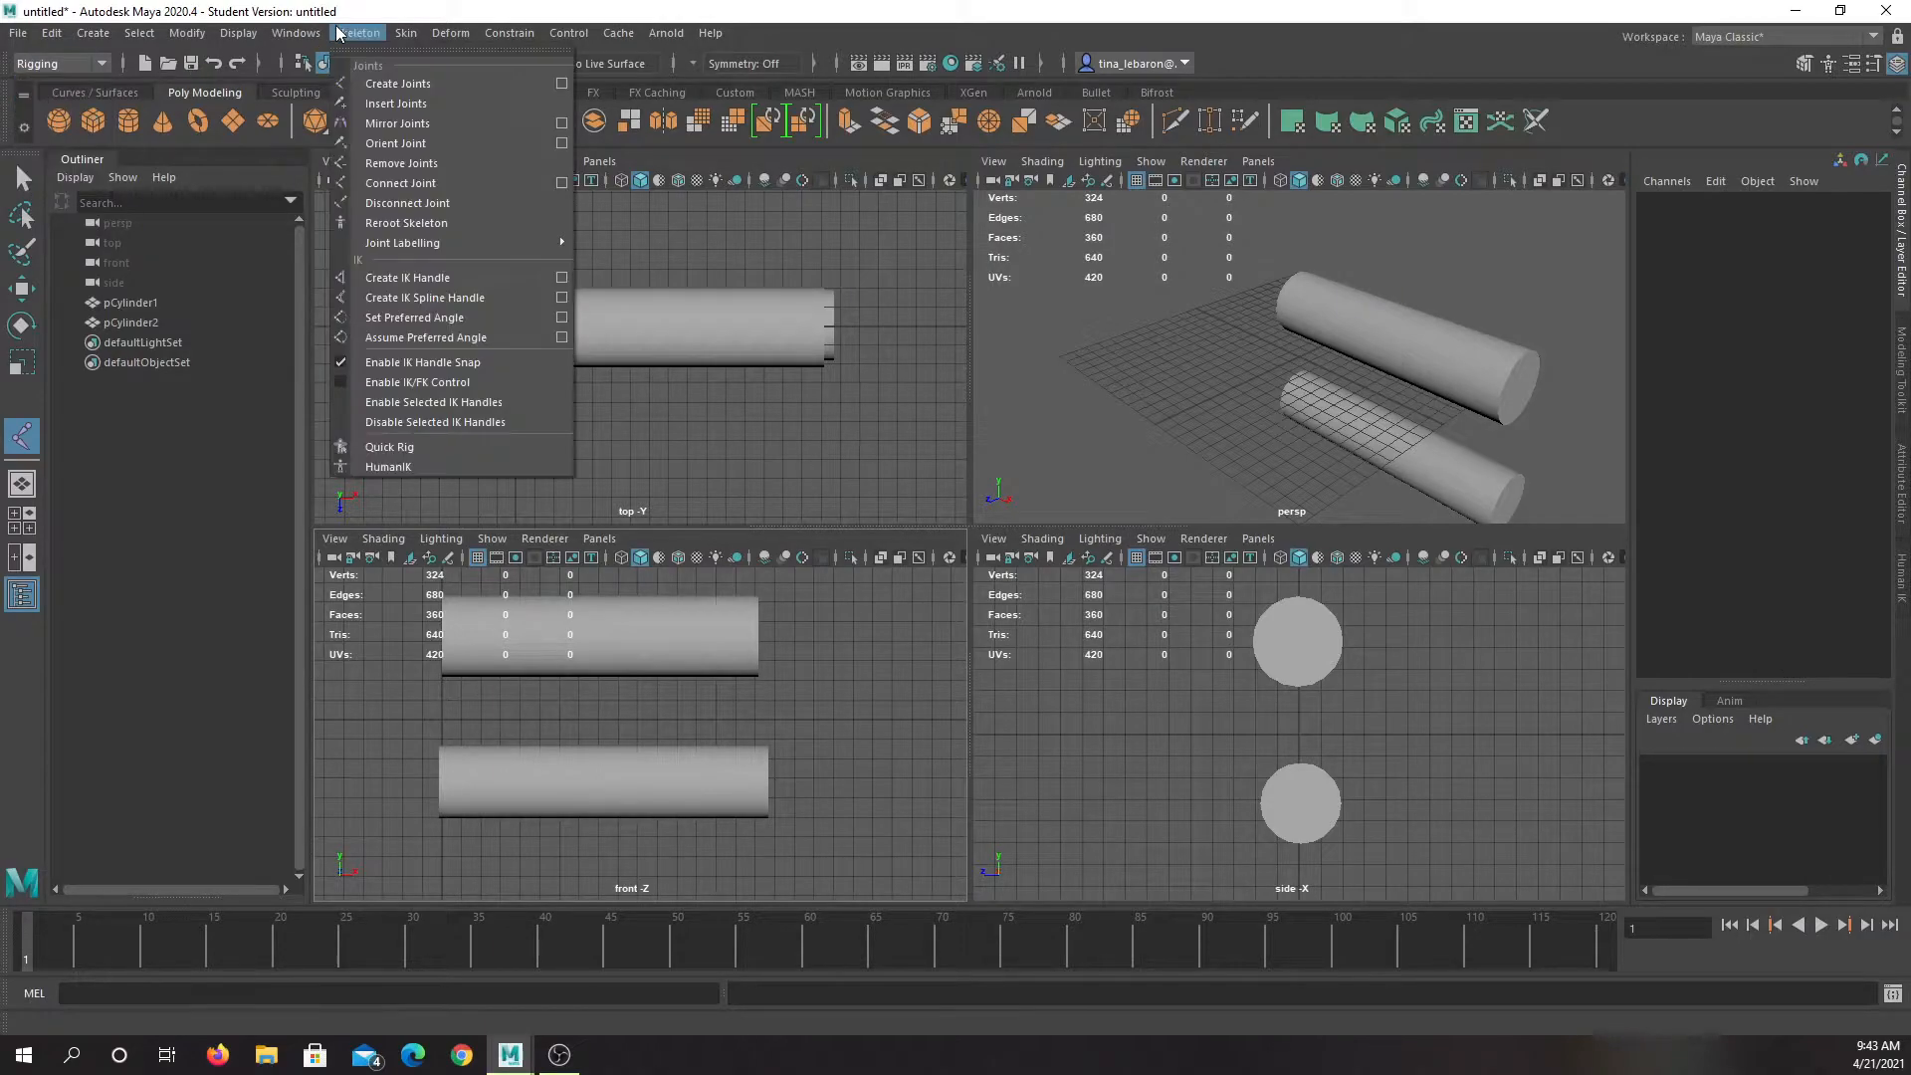
pyautogui.click(402, 85)
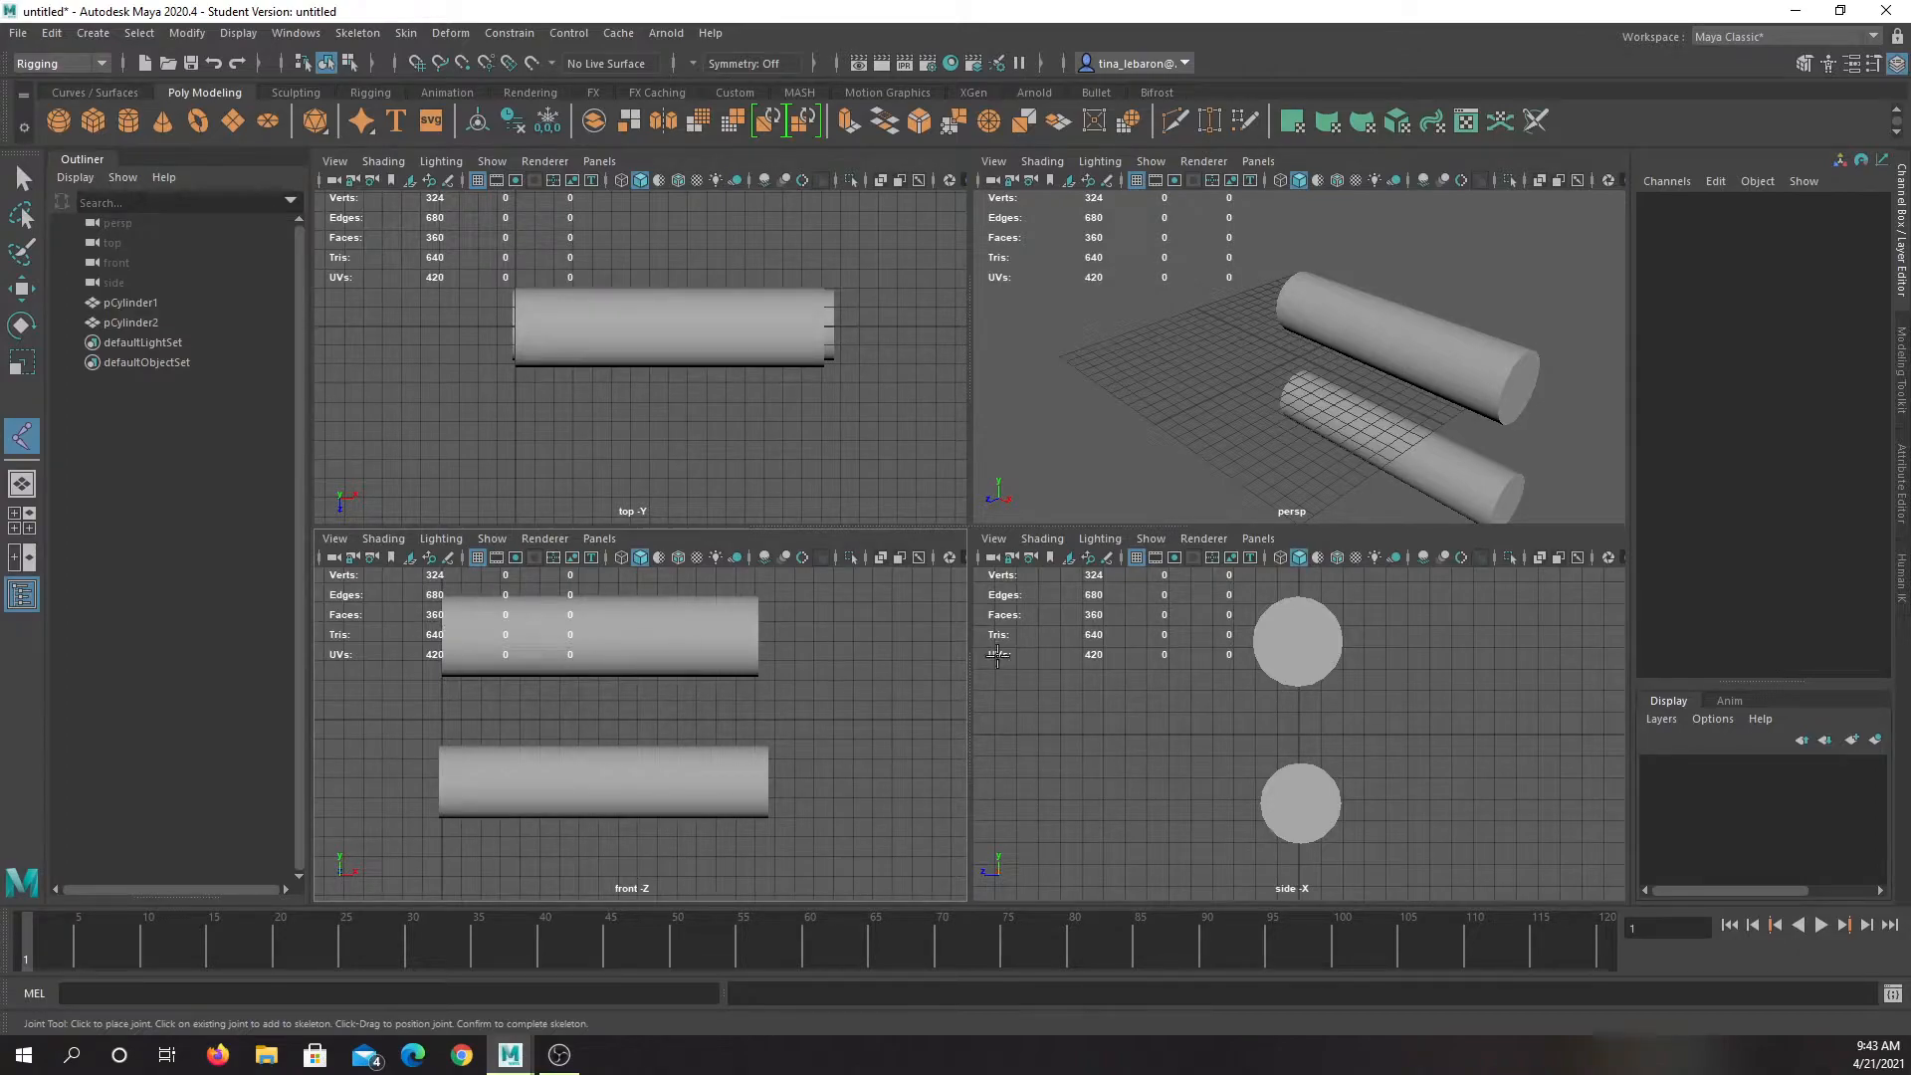
pyautogui.press('4')
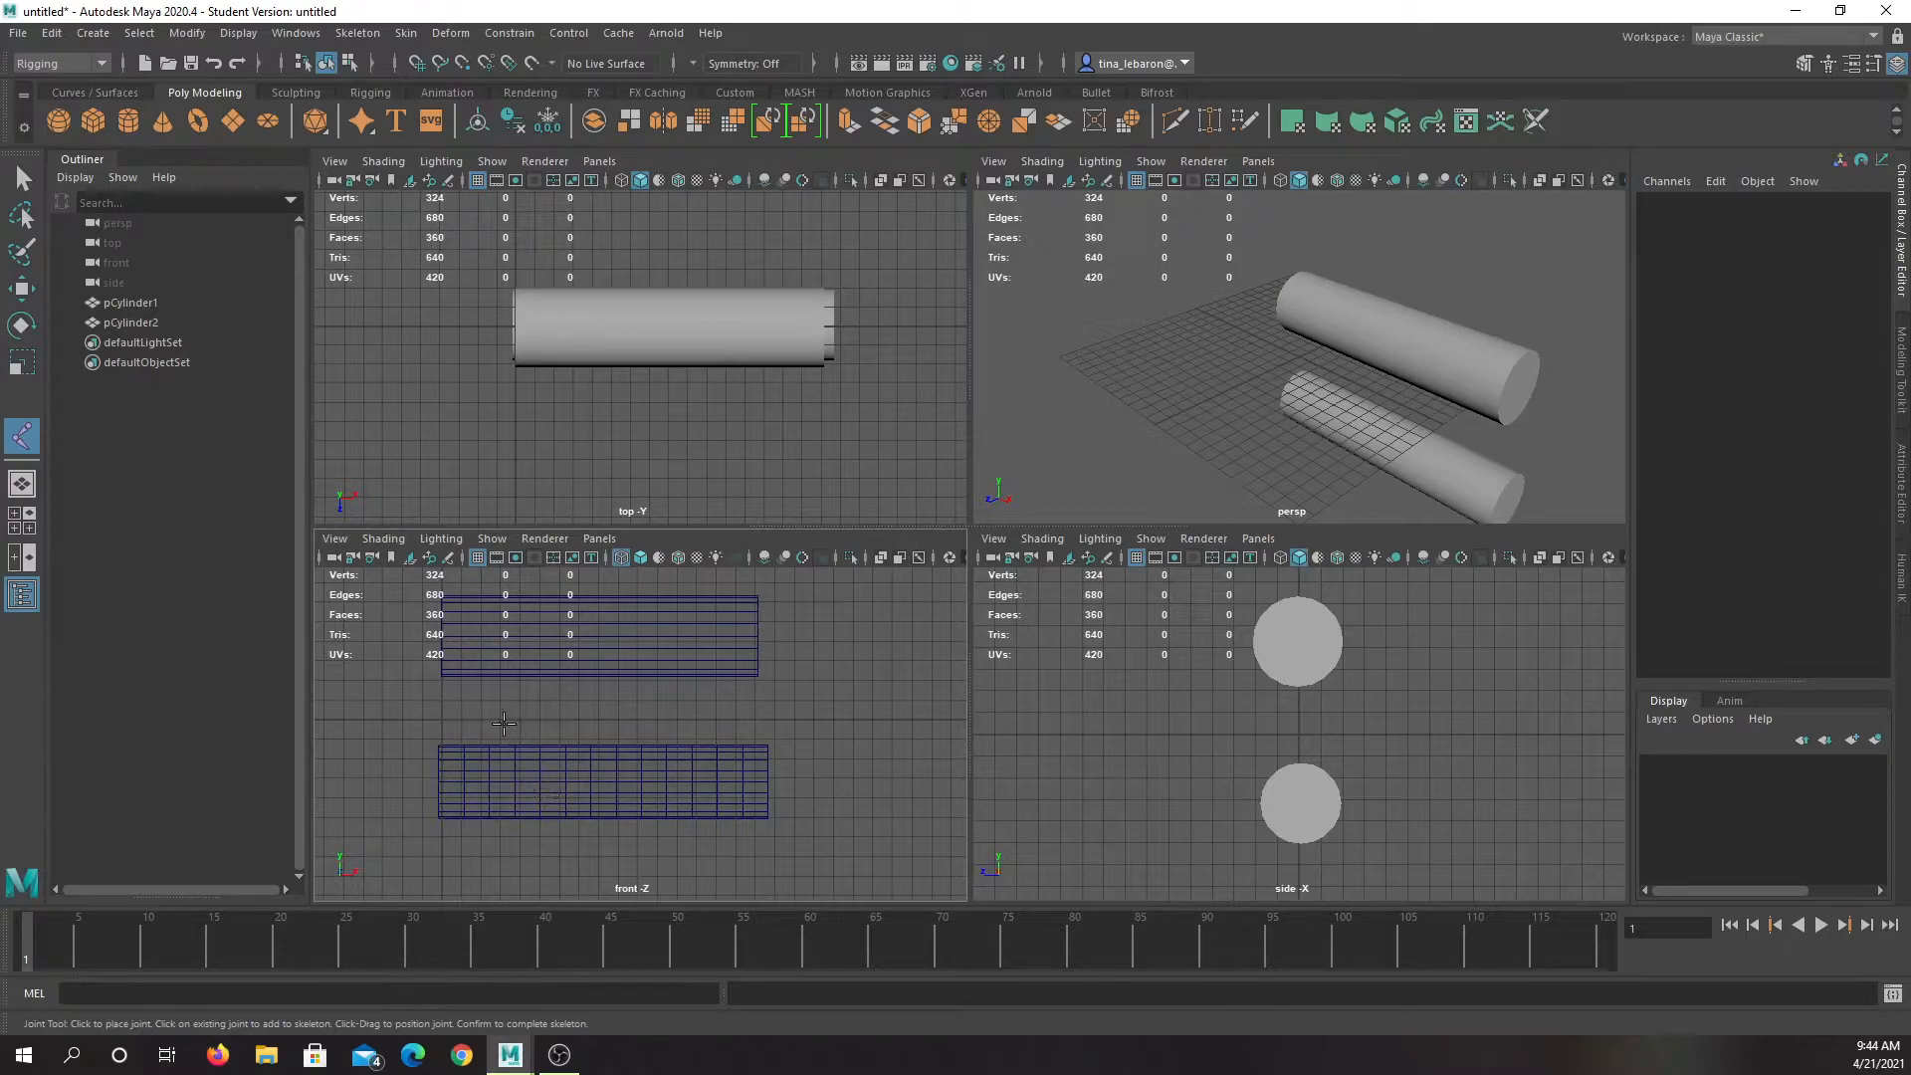
pyautogui.click(448, 633)
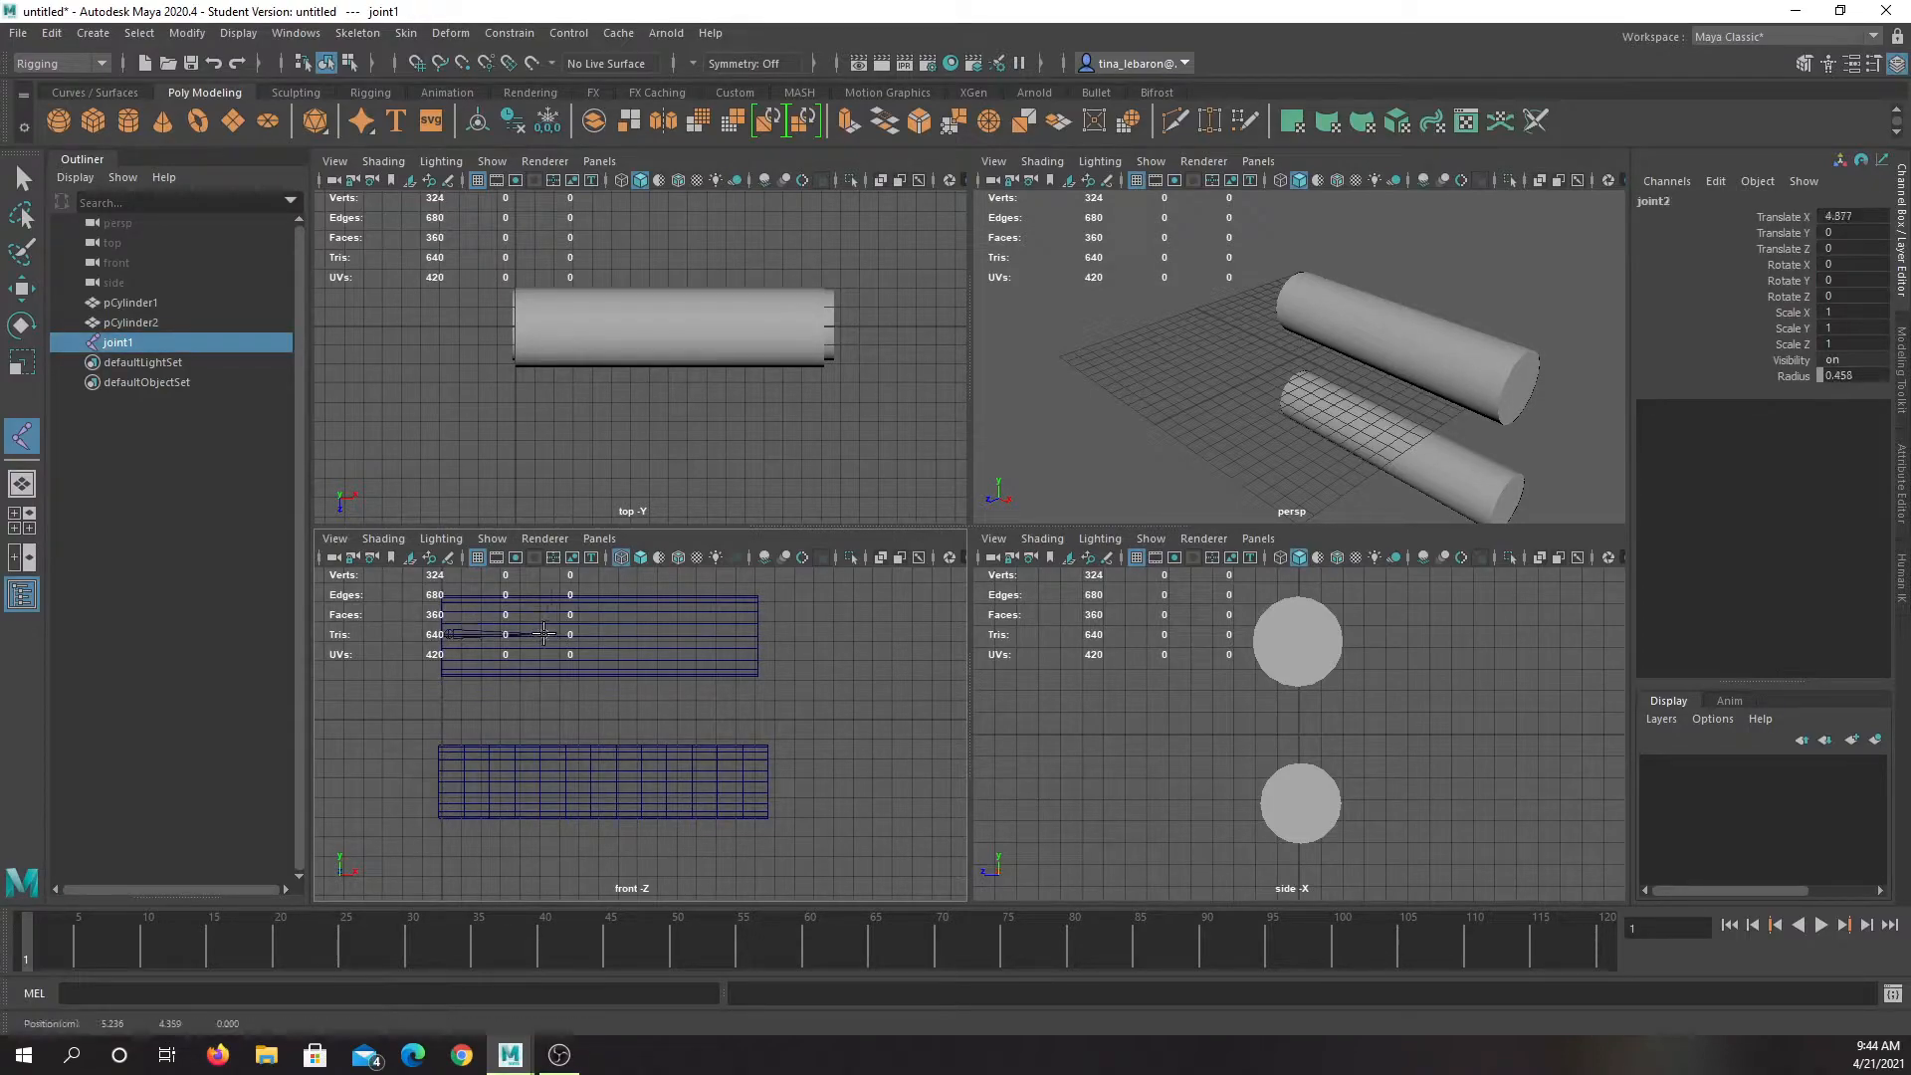
pyautogui.click(544, 634)
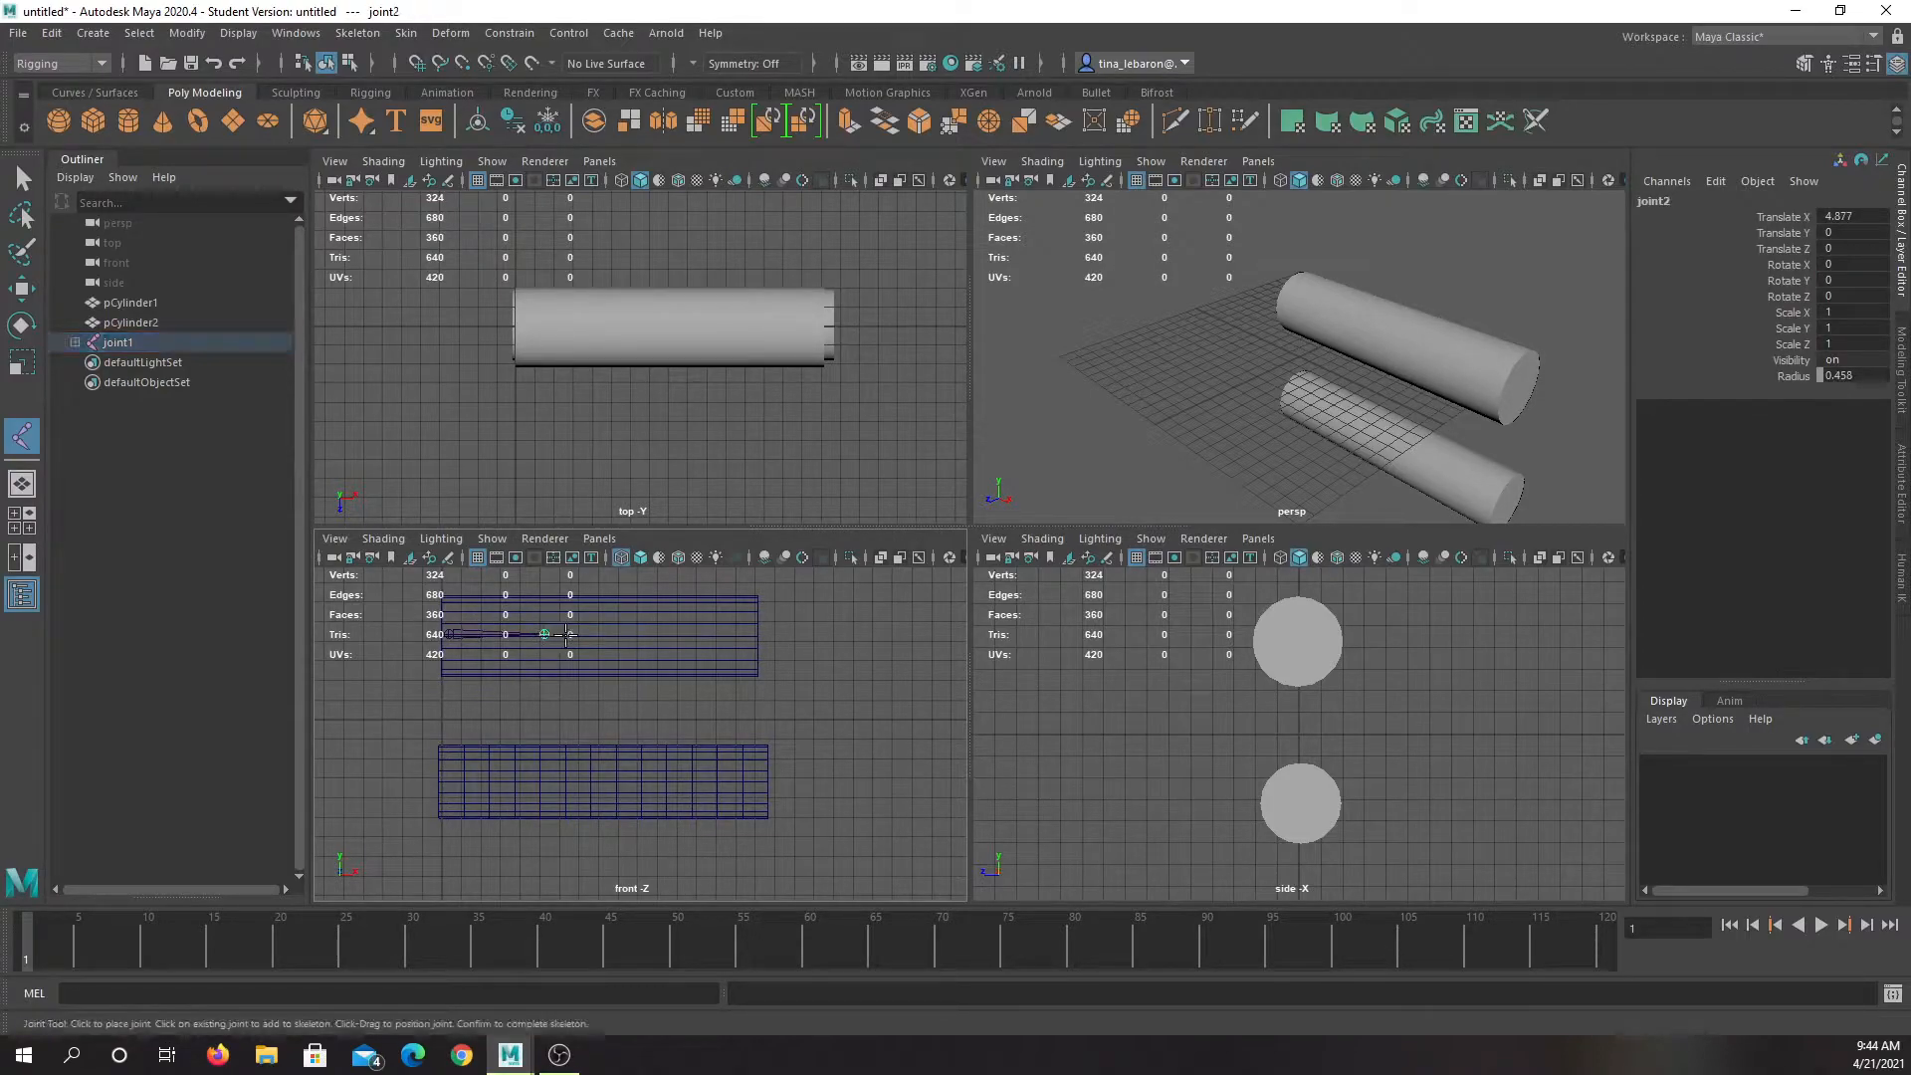
pyautogui.click(635, 634)
pyautogui.click(753, 634)
pyautogui.press('Return')
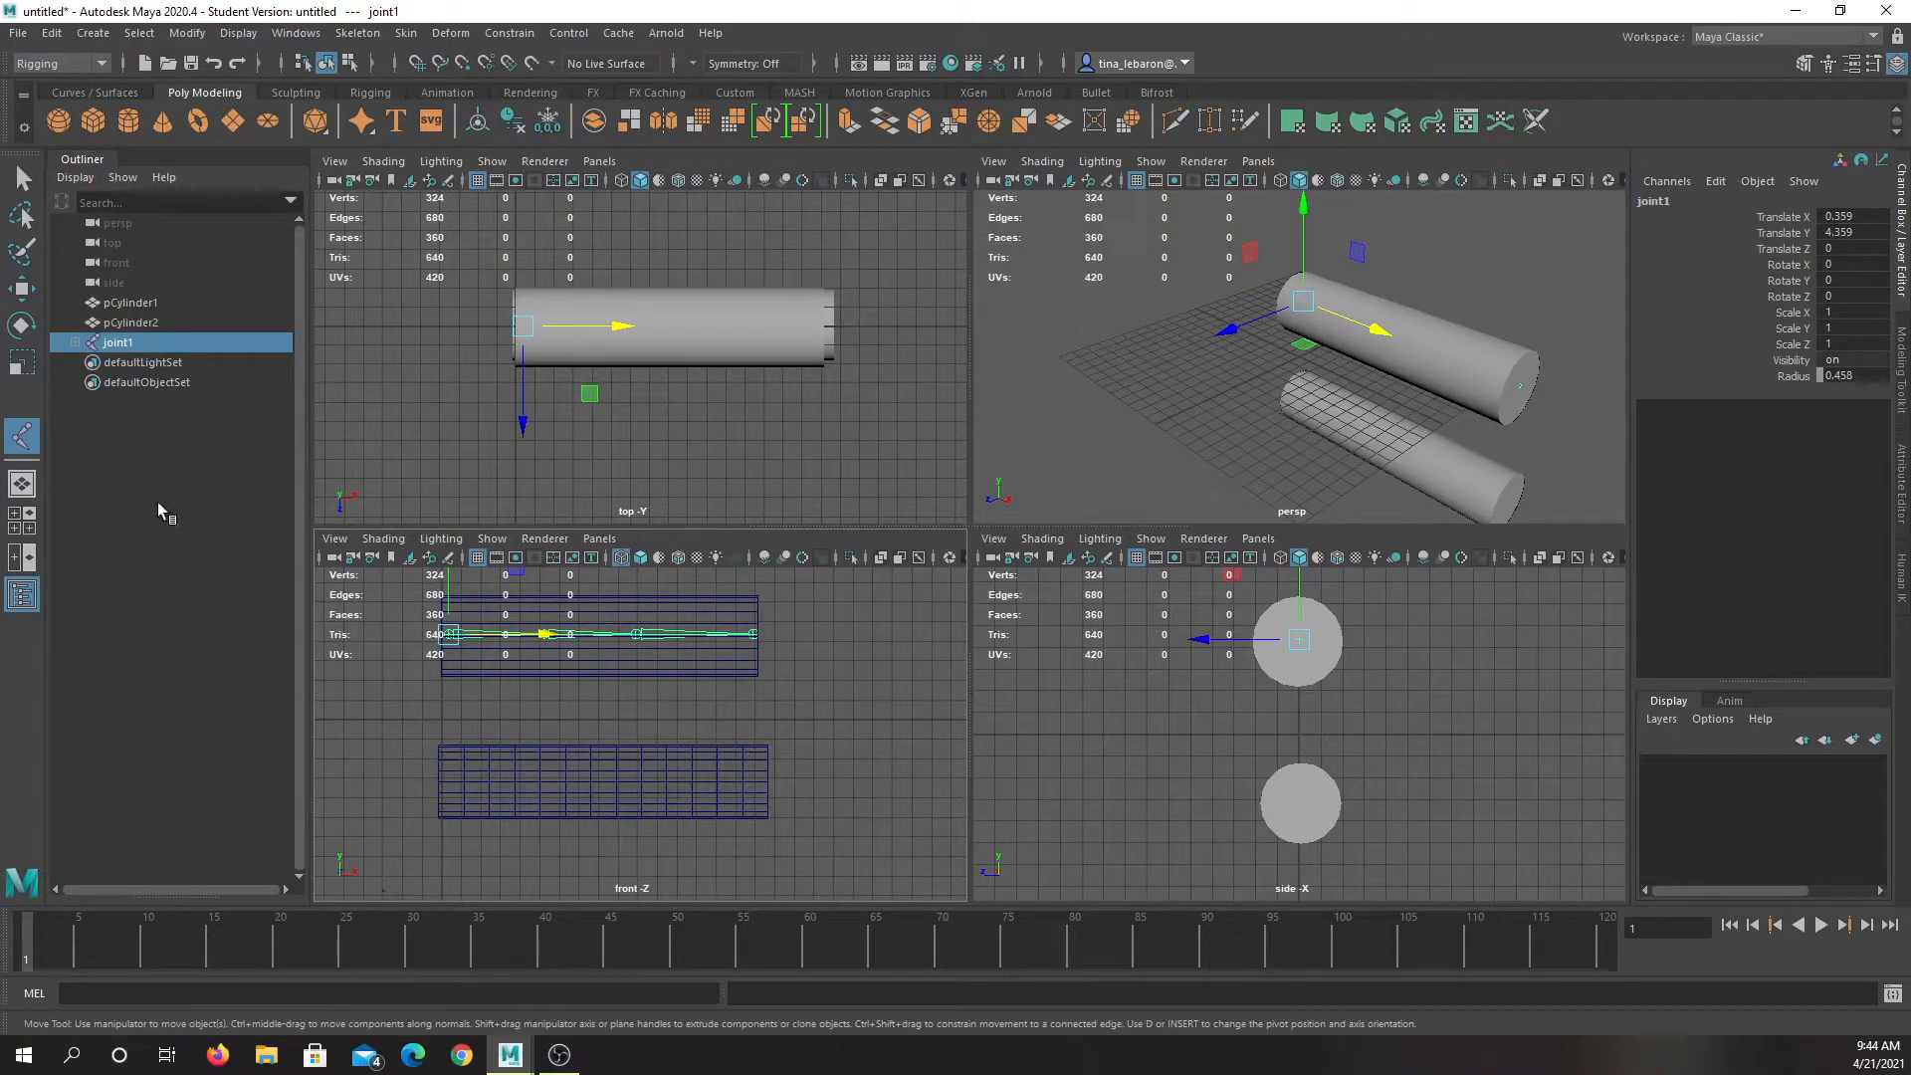
# Create a second chain of four joints along the lower cylinder's centre line in the front view
pyautogui.click(131, 321)
pyautogui.click(296, 33)
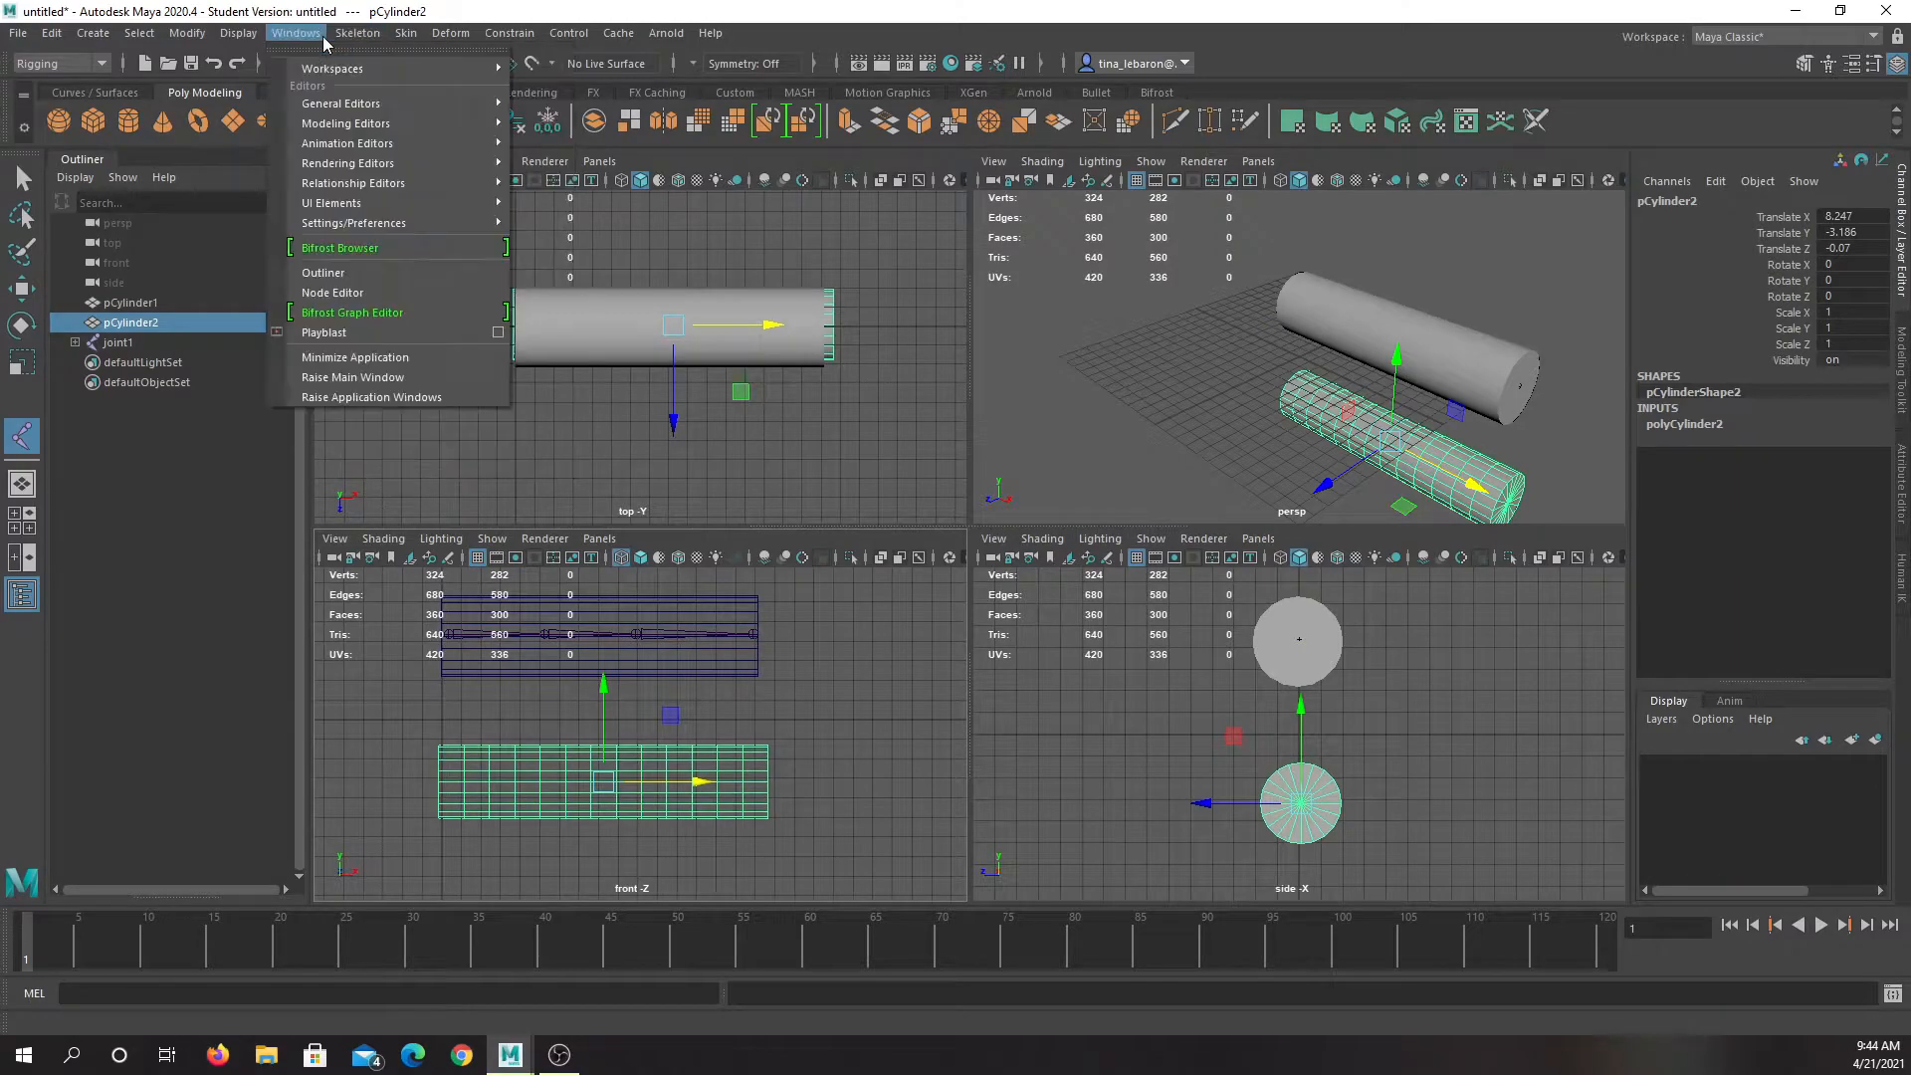
pyautogui.click(379, 76)
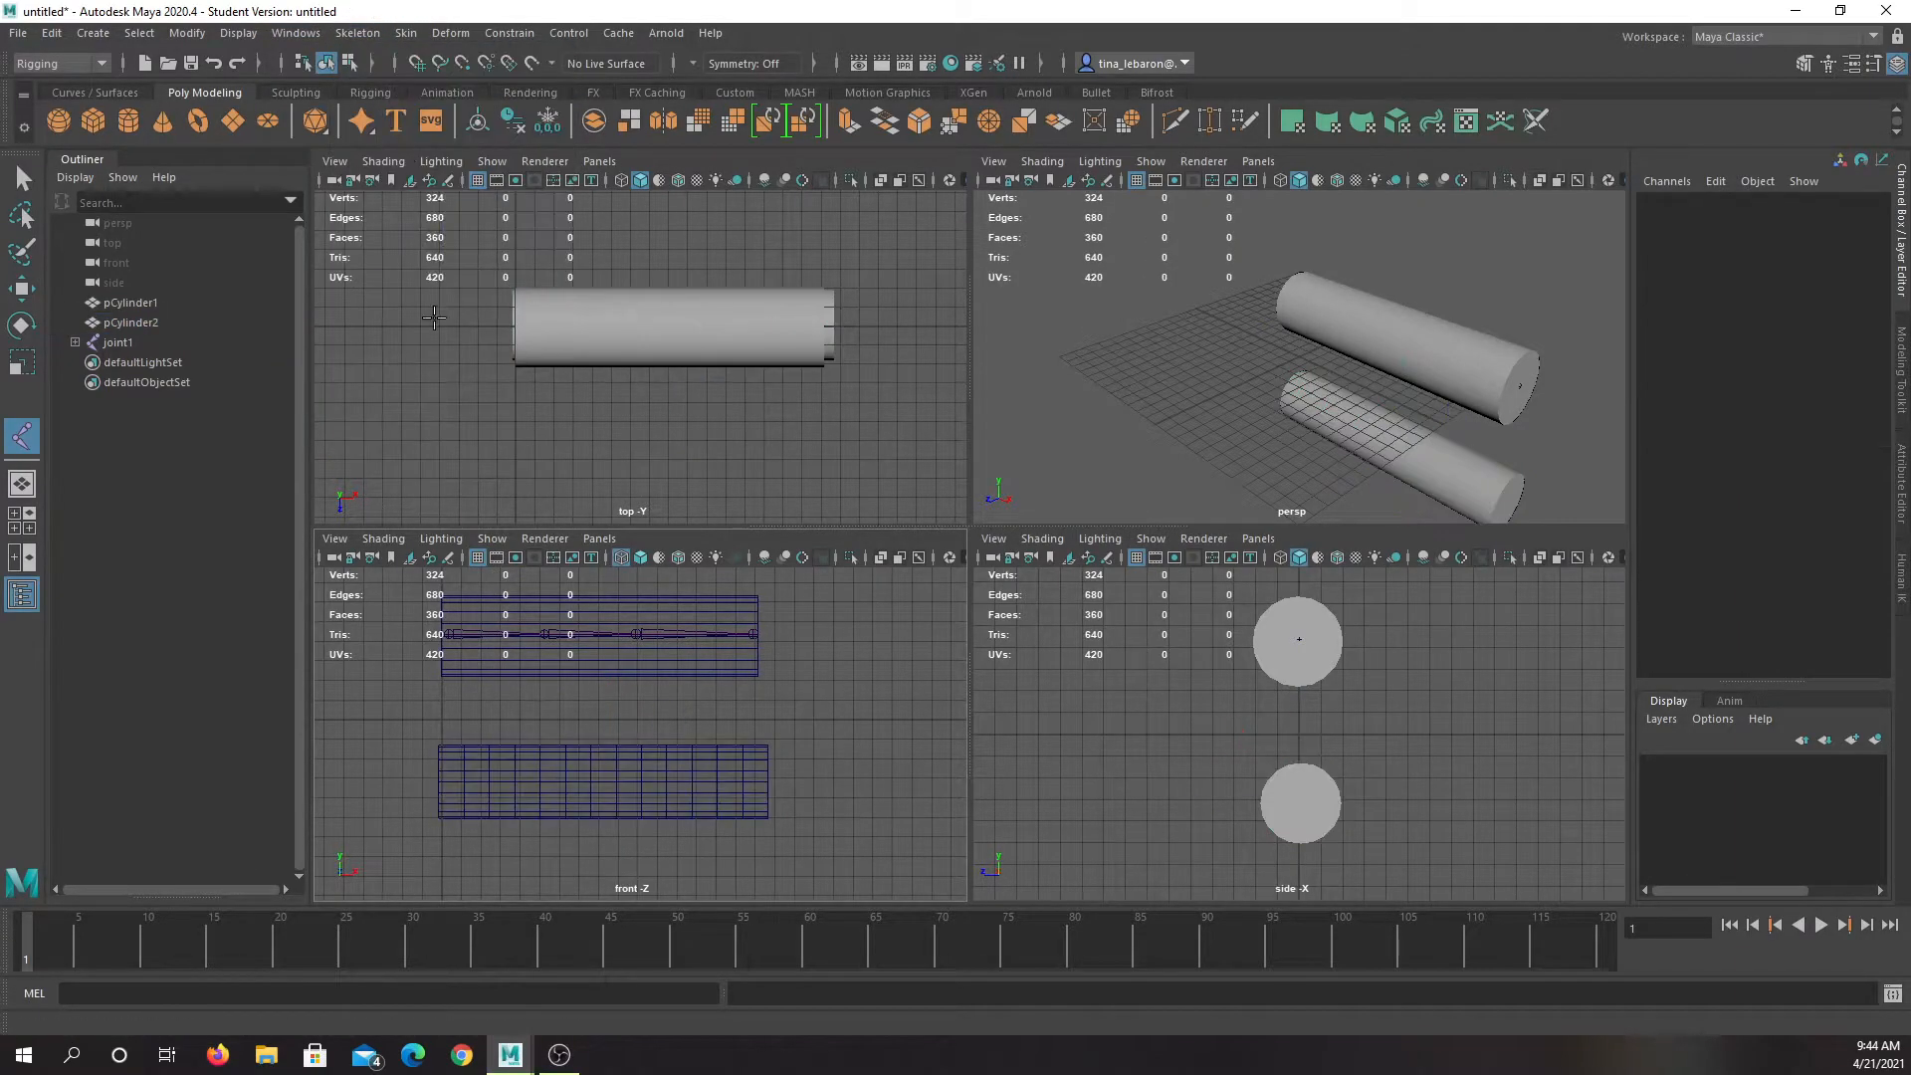
pyautogui.click(443, 779)
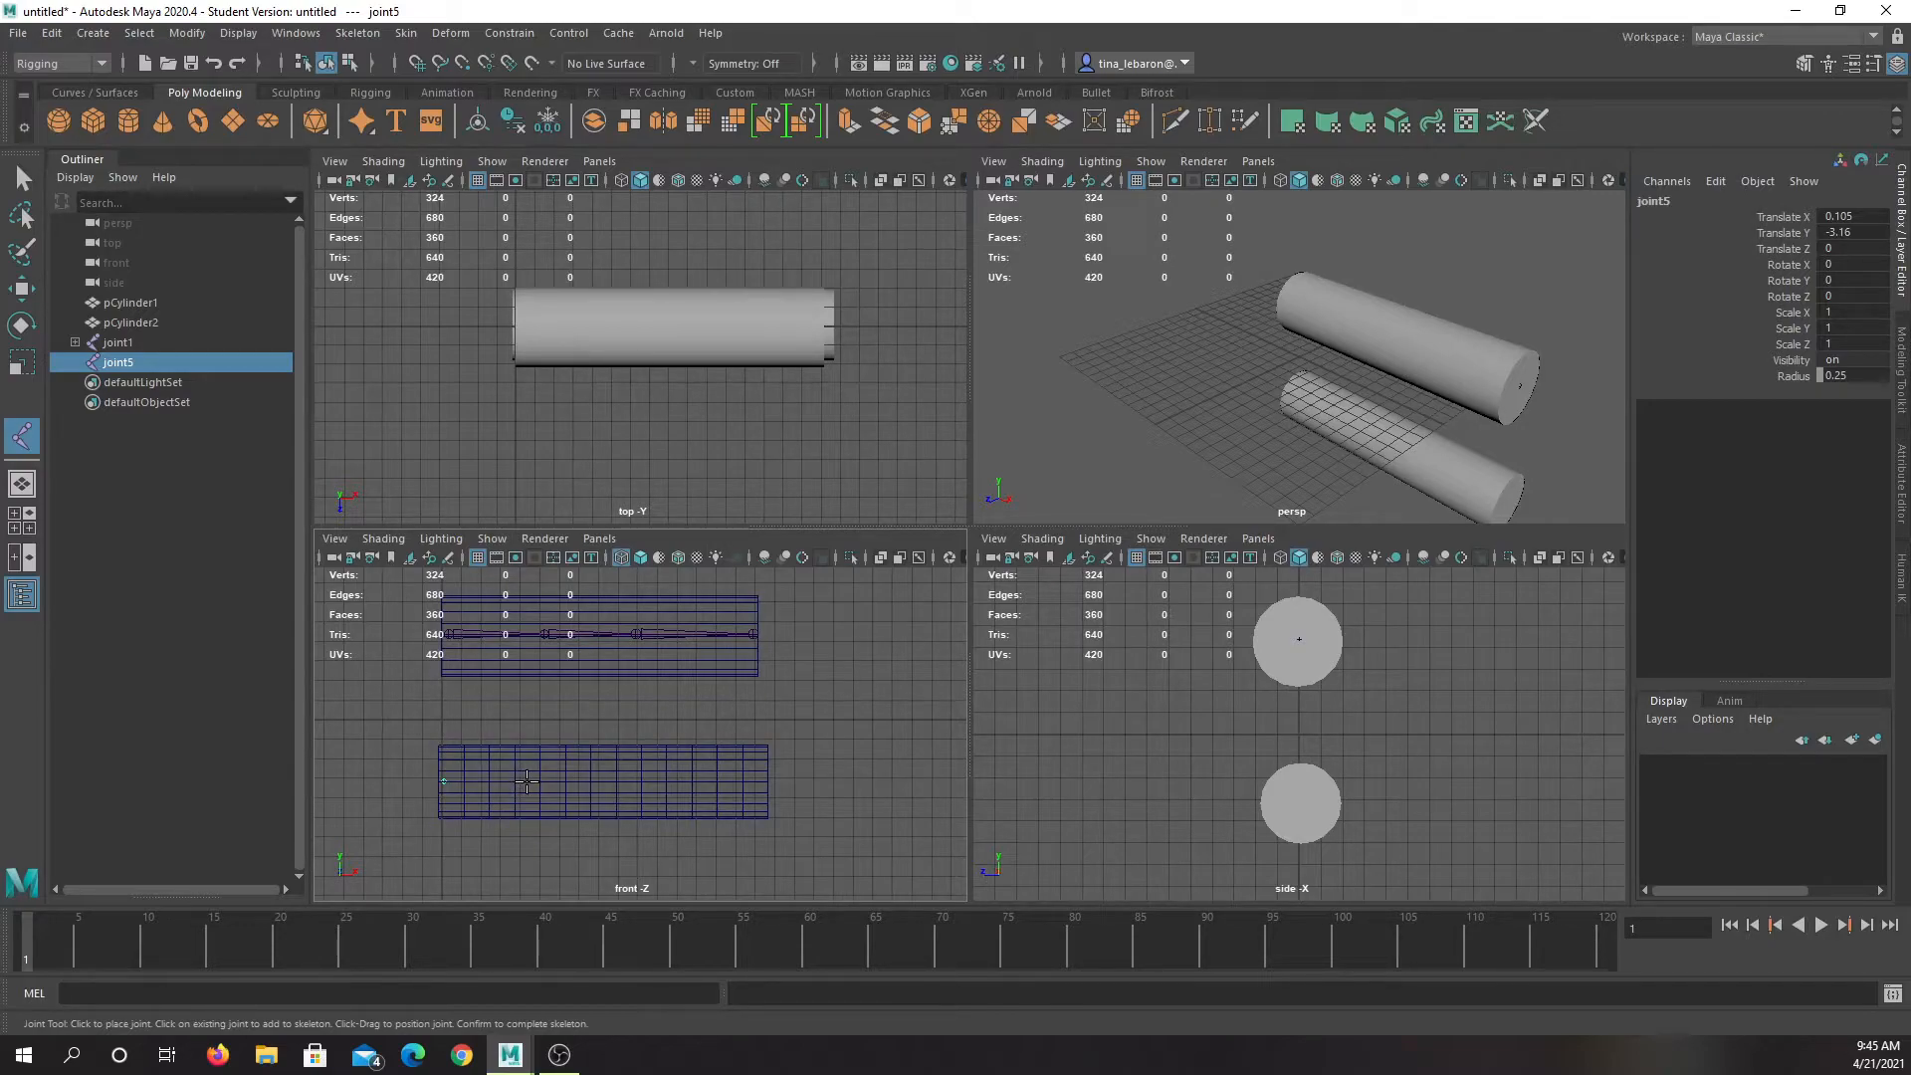
pyautogui.click(528, 782)
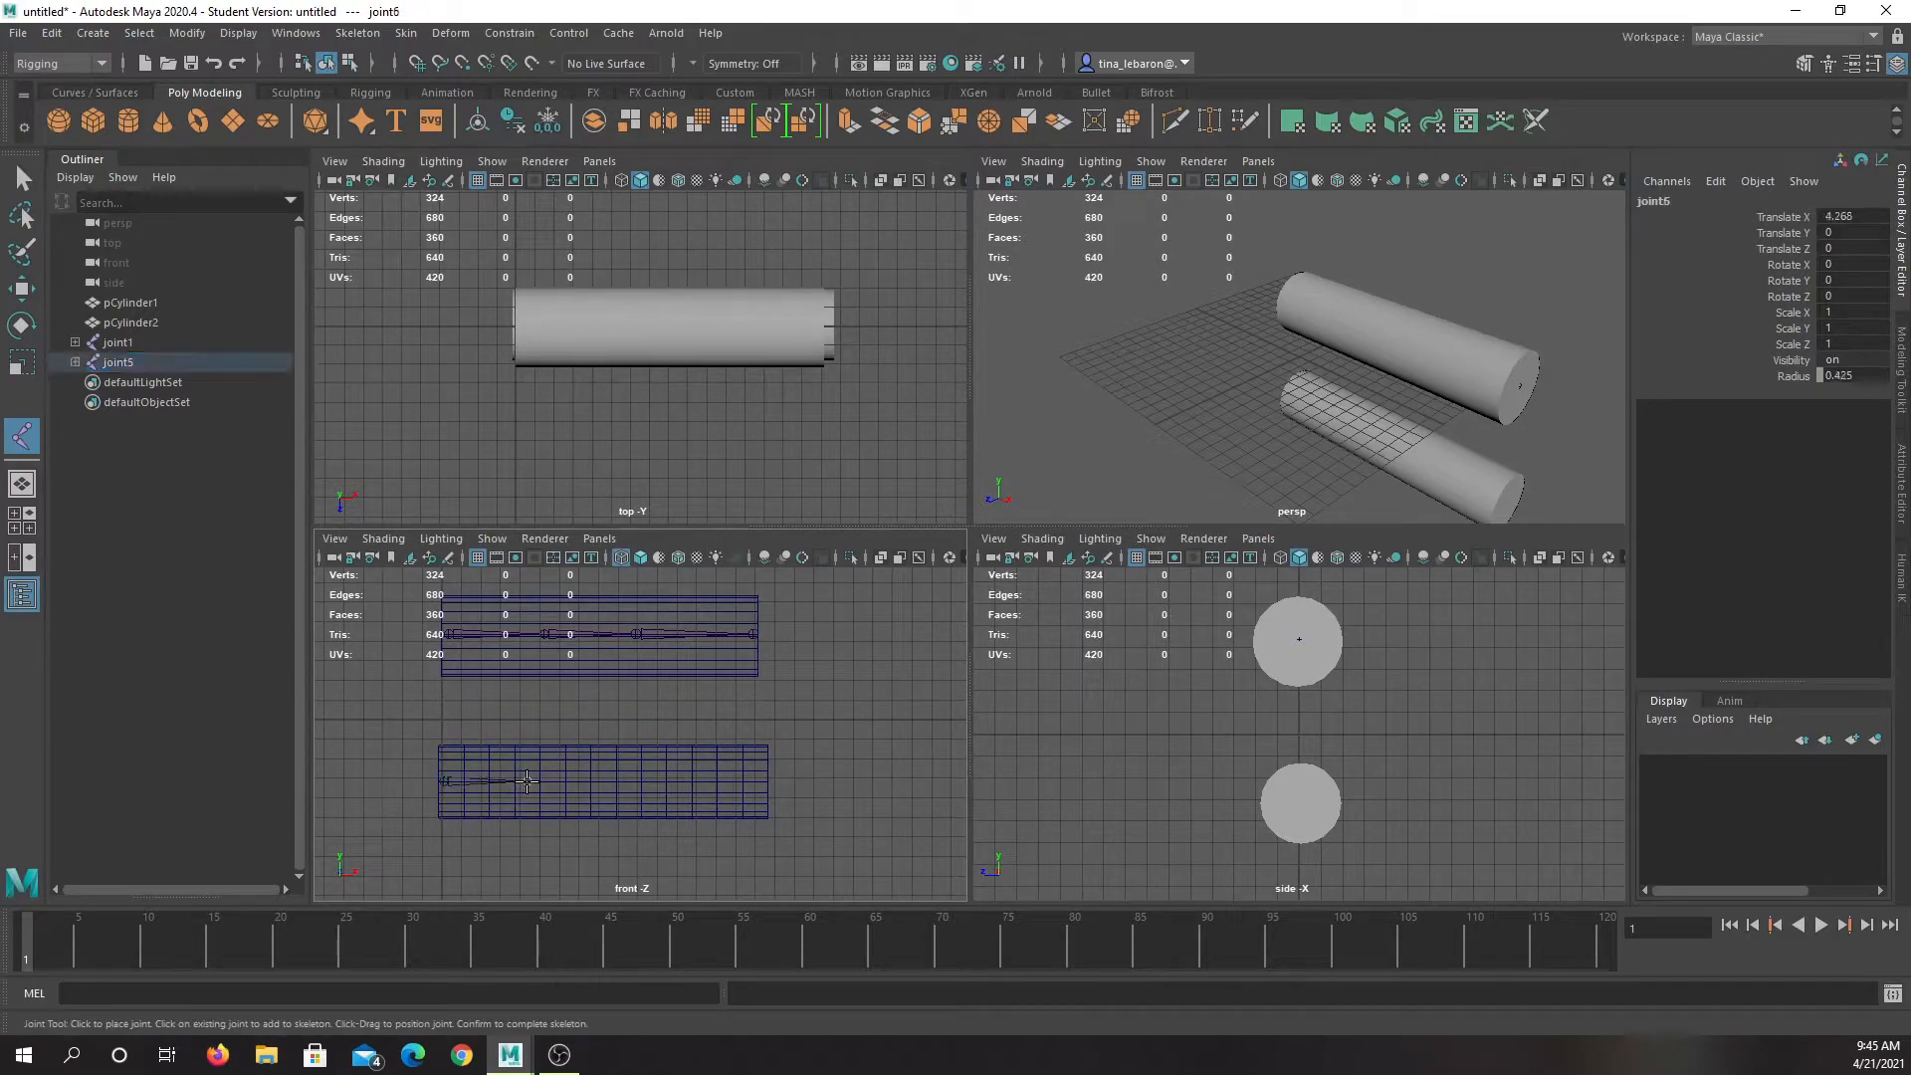
pyautogui.click(643, 785)
pyautogui.hotkey('ctrl', 'z')
pyautogui.click(692, 785)
pyautogui.click(767, 784)
pyautogui.press('q')
# Select the lower cylinder together with its joint chain and bind the mesh to it with Bind Skin
pyautogui.moveTo(845, 844); pyautogui.dragTo(416, 728)
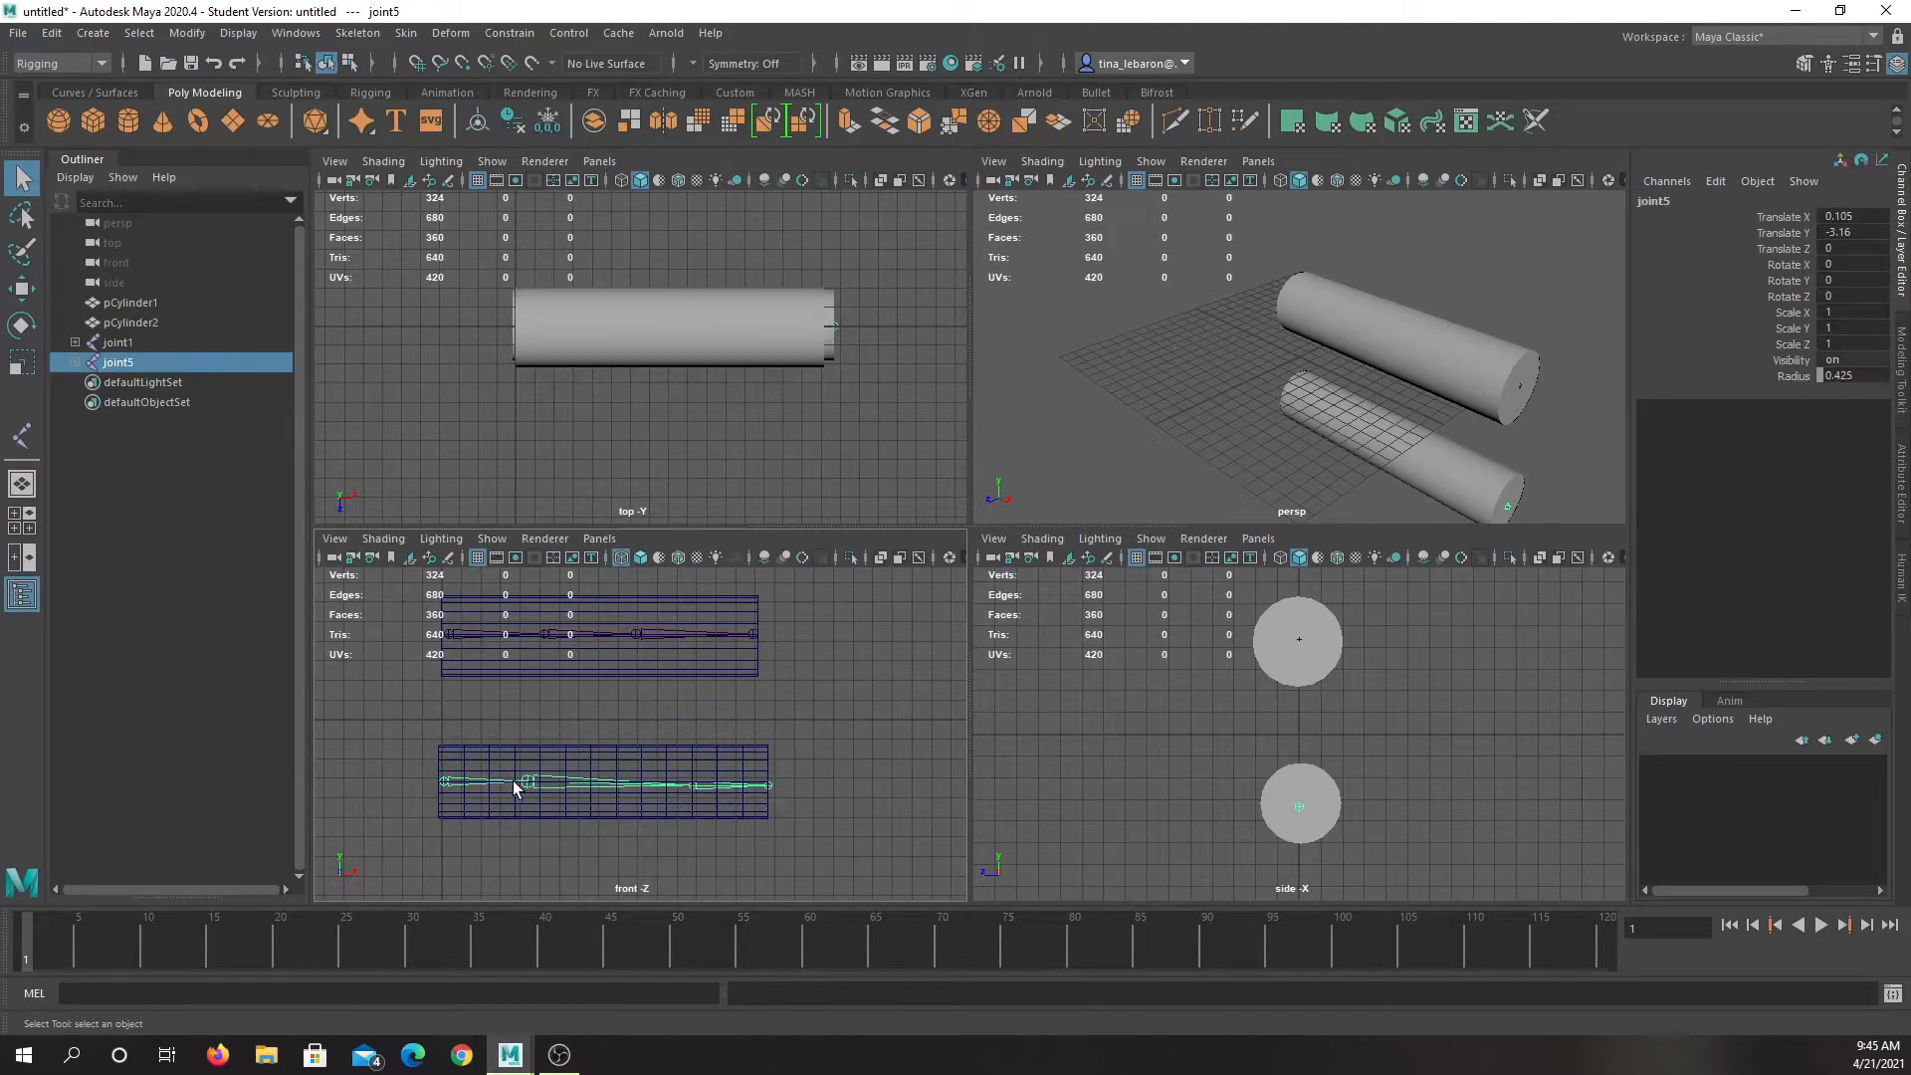
pyautogui.click(905, 798)
pyautogui.moveTo(857, 822); pyautogui.dragTo(302, 749)
pyautogui.moveTo(883, 845); pyautogui.dragTo(271, 712)
pyautogui.keyDown('shift'); pyautogui.click(716, 772); pyautogui.keyUp('shift')
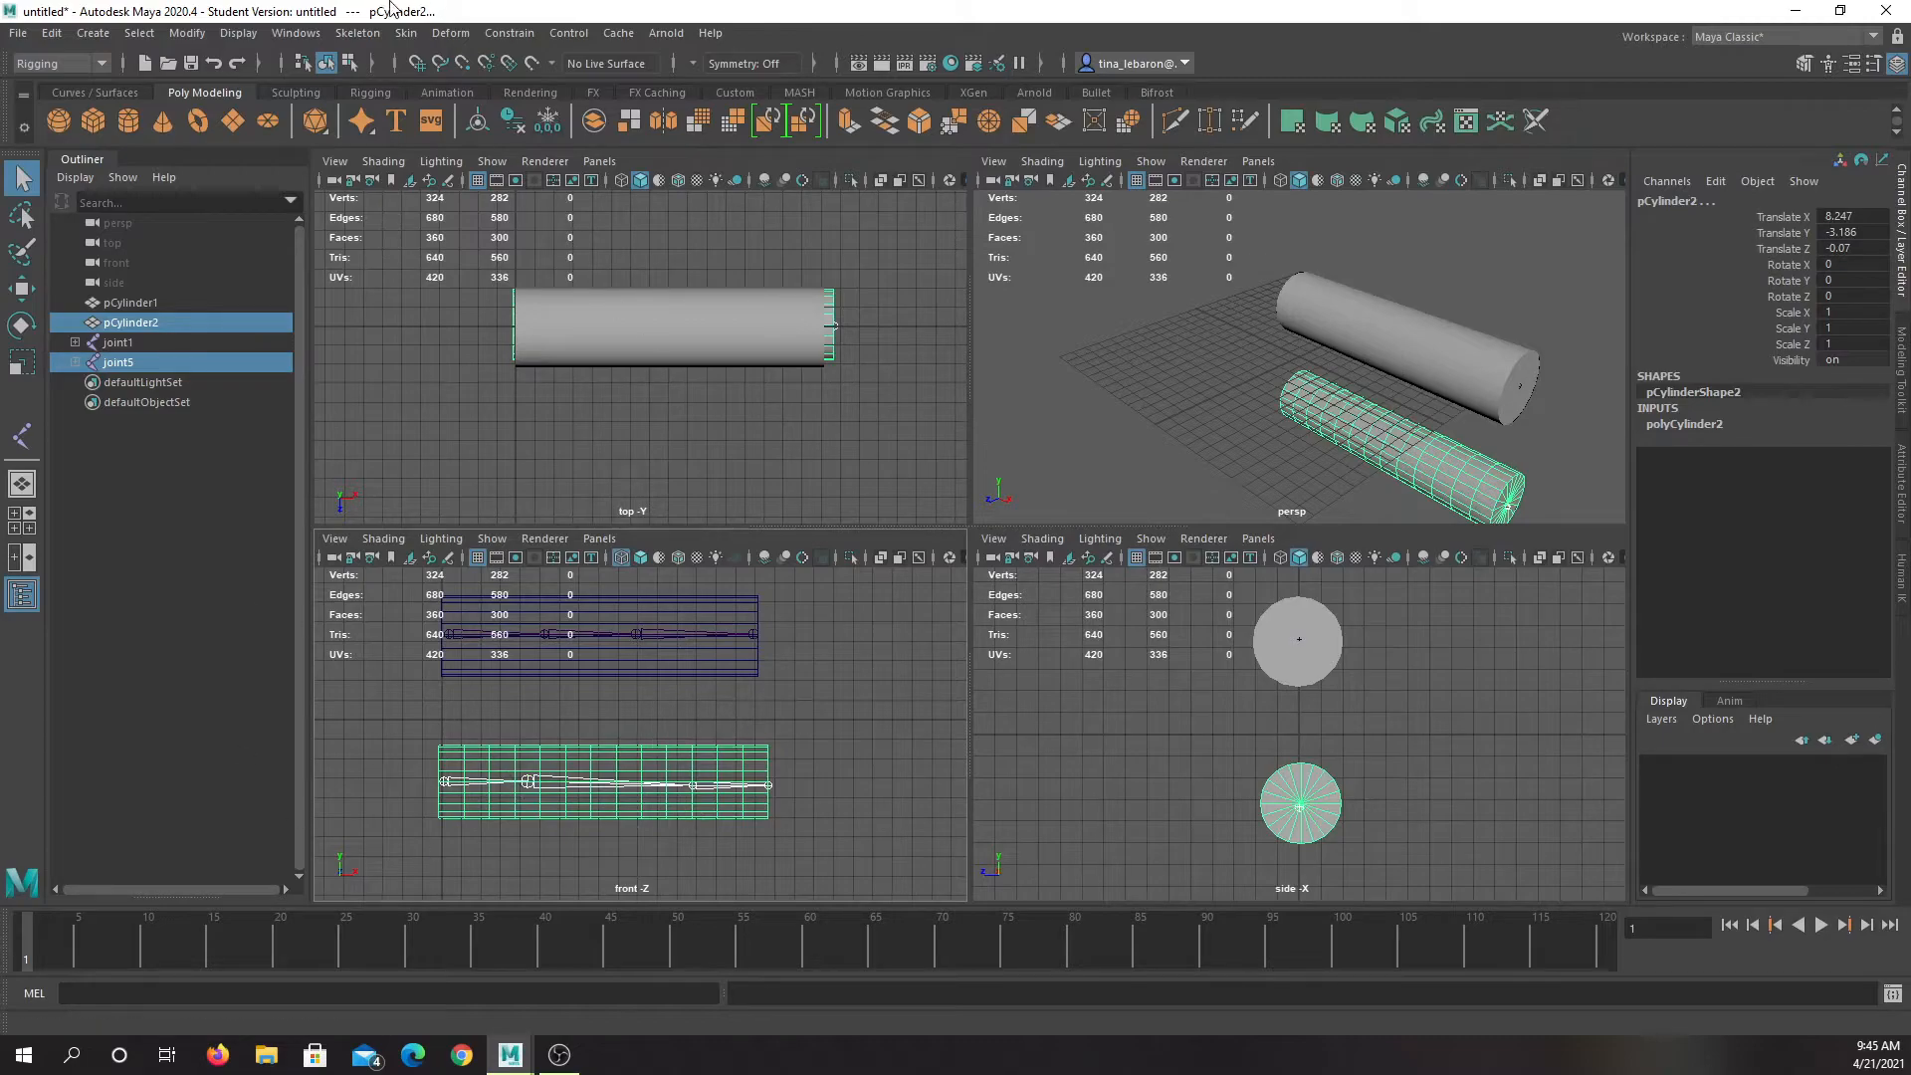
pyautogui.click(404, 36)
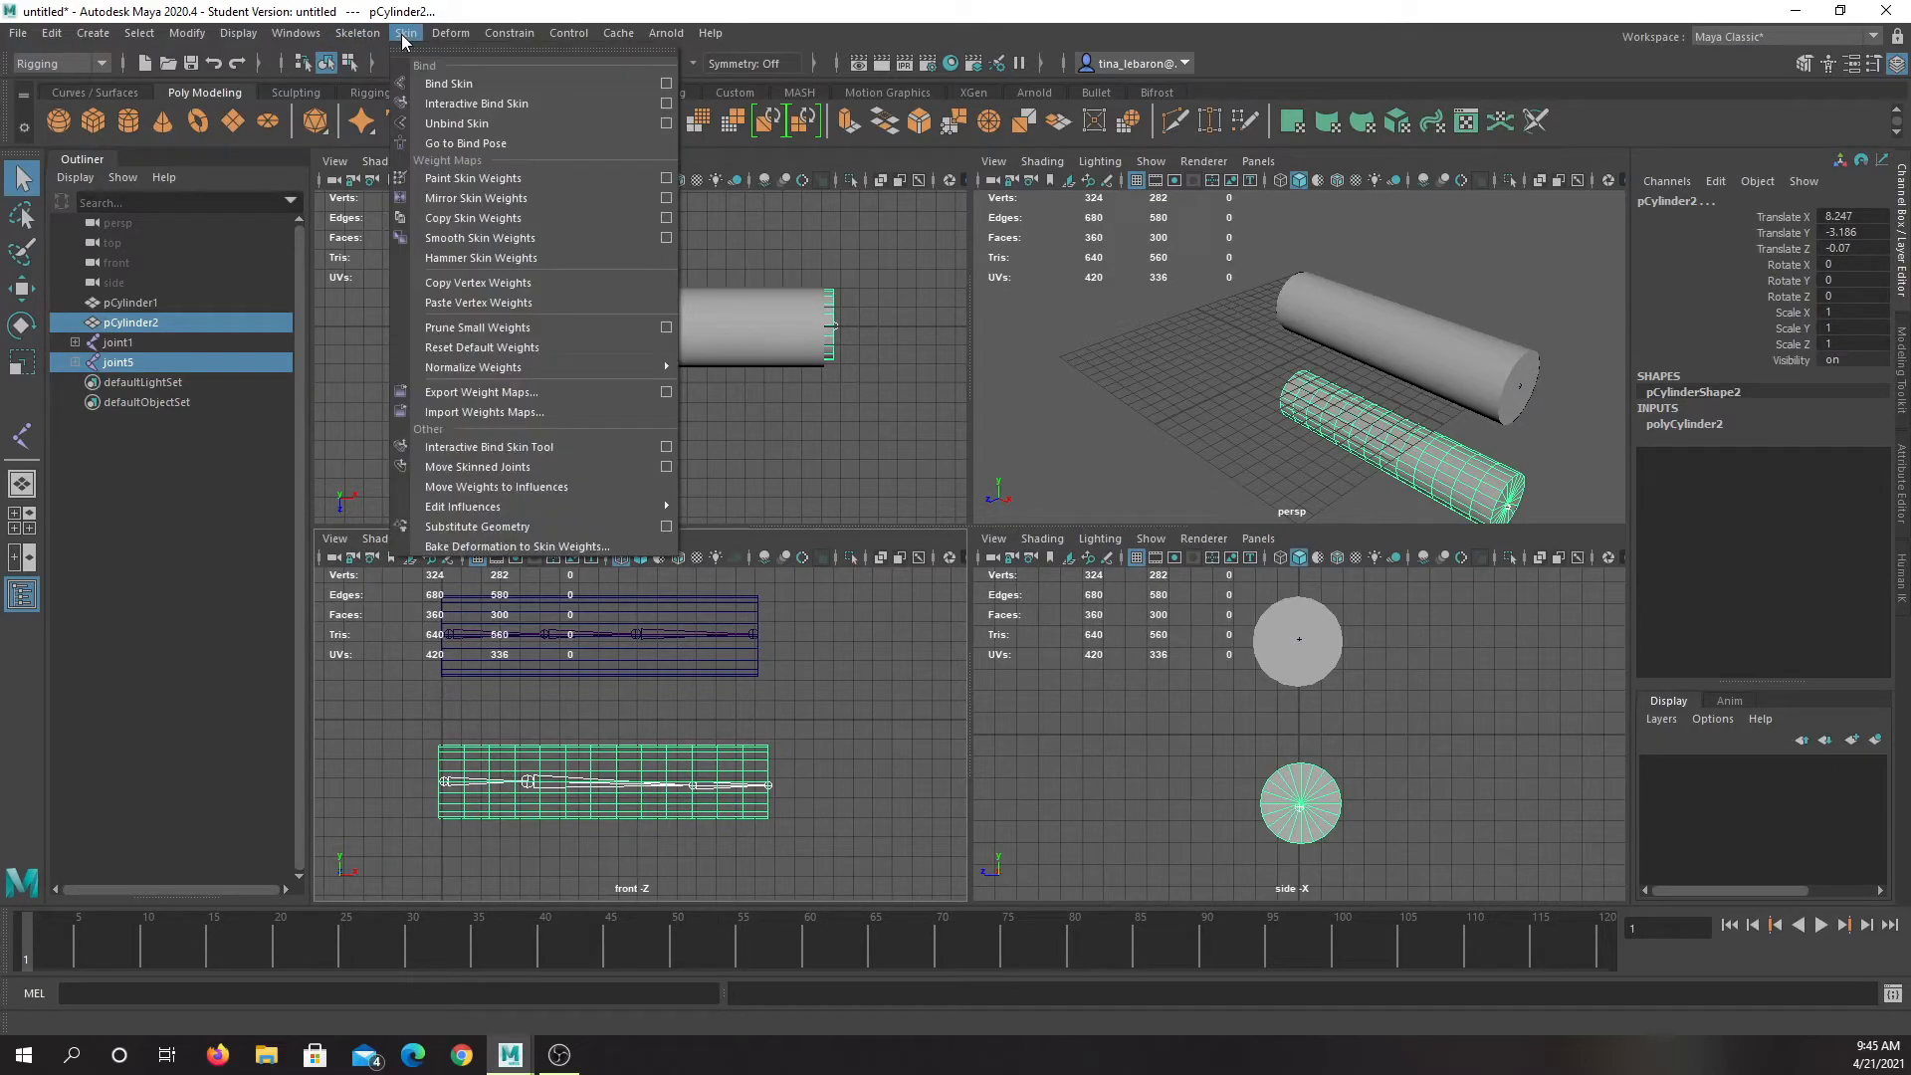
pyautogui.click(448, 83)
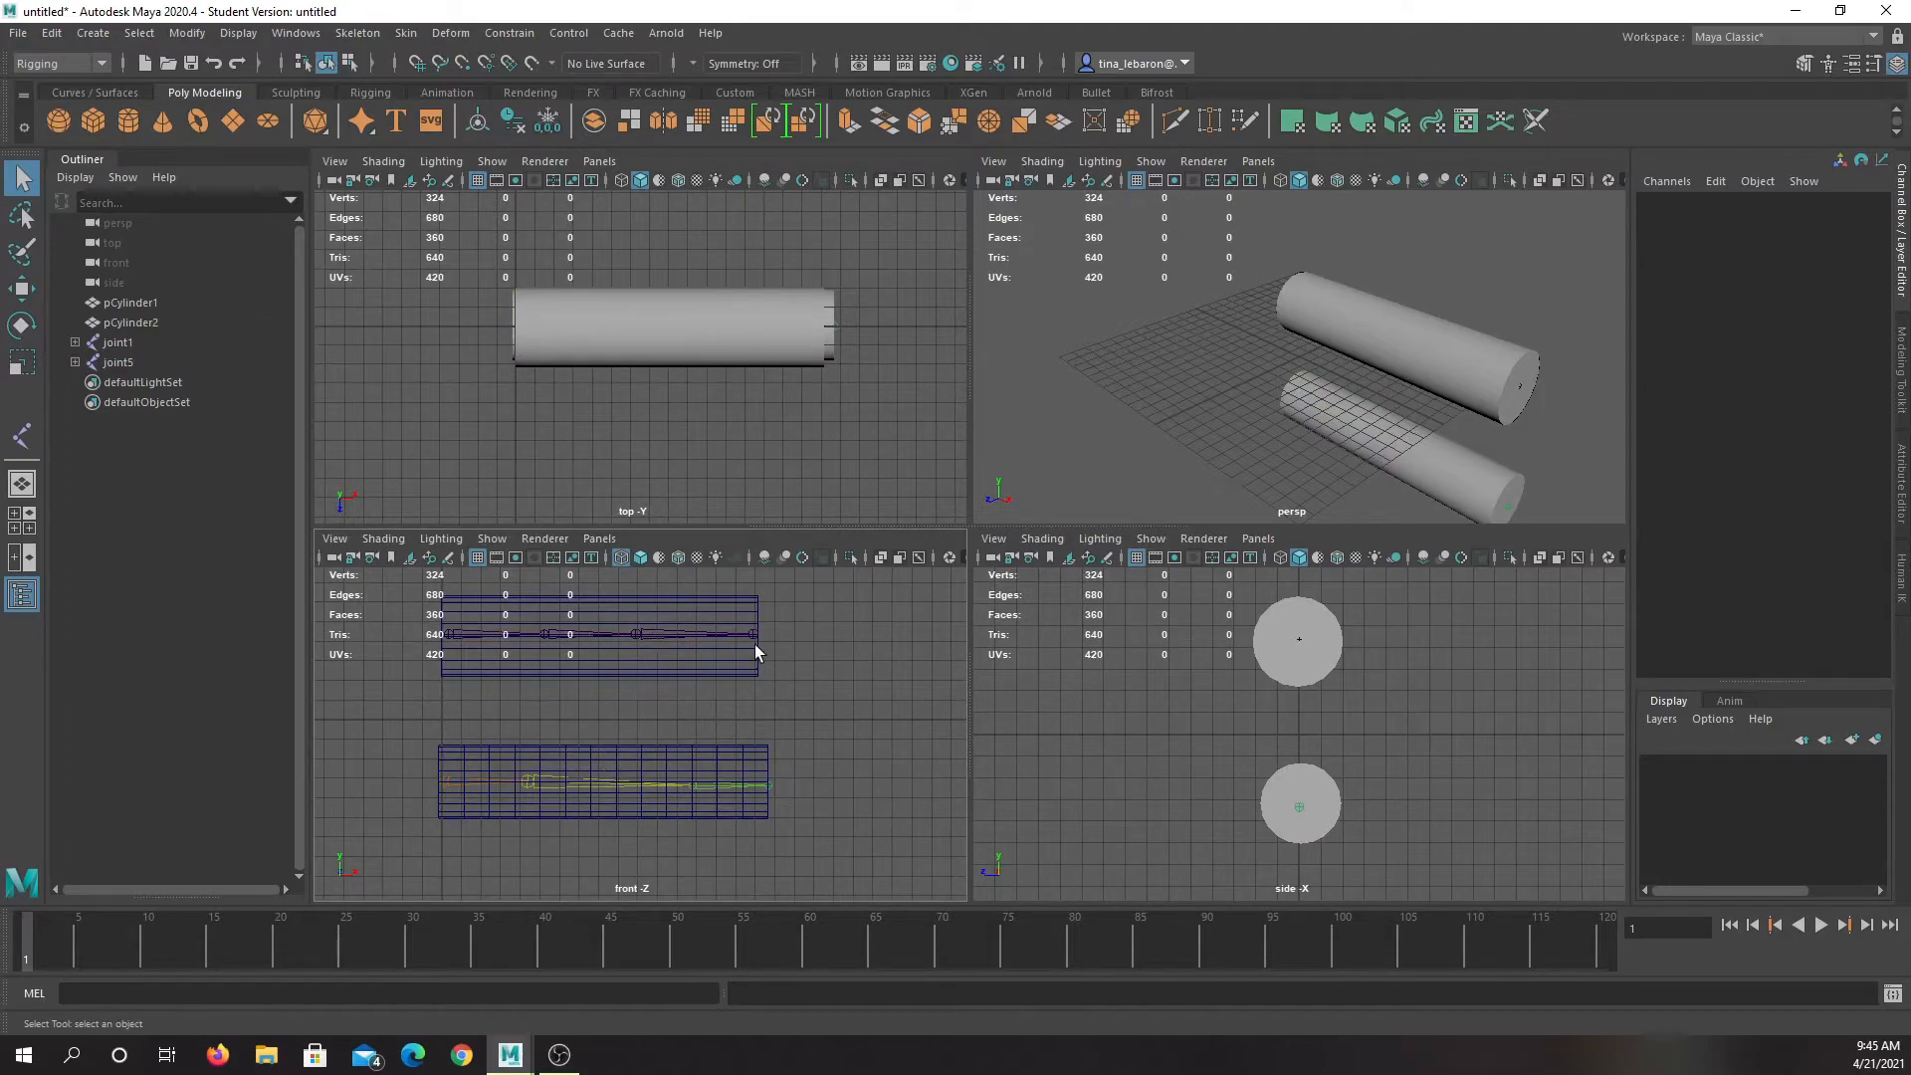
# Select the upper cylinder together with its joint chain and bind the mesh to it with Bind Skin
pyautogui.moveTo(796, 652); pyautogui.dragTo(403, 603)
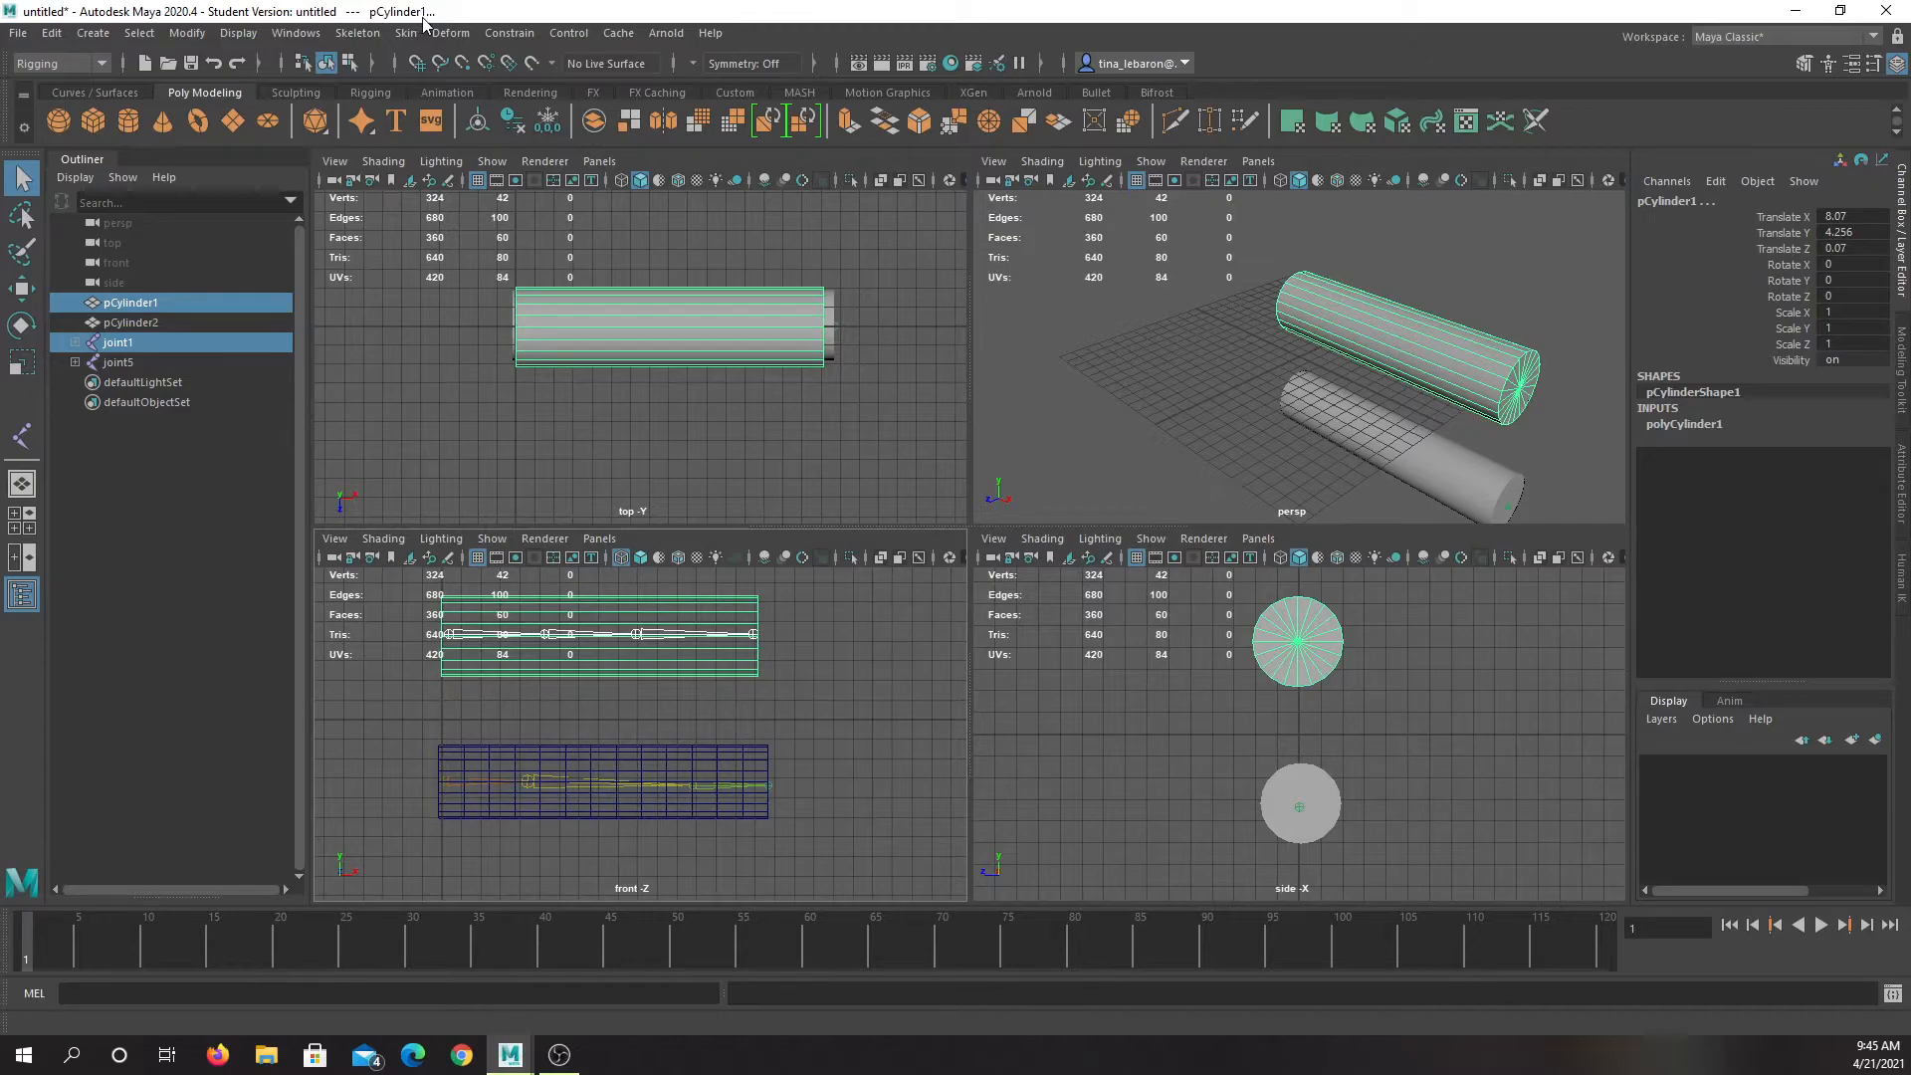
pyautogui.click(368, 35)
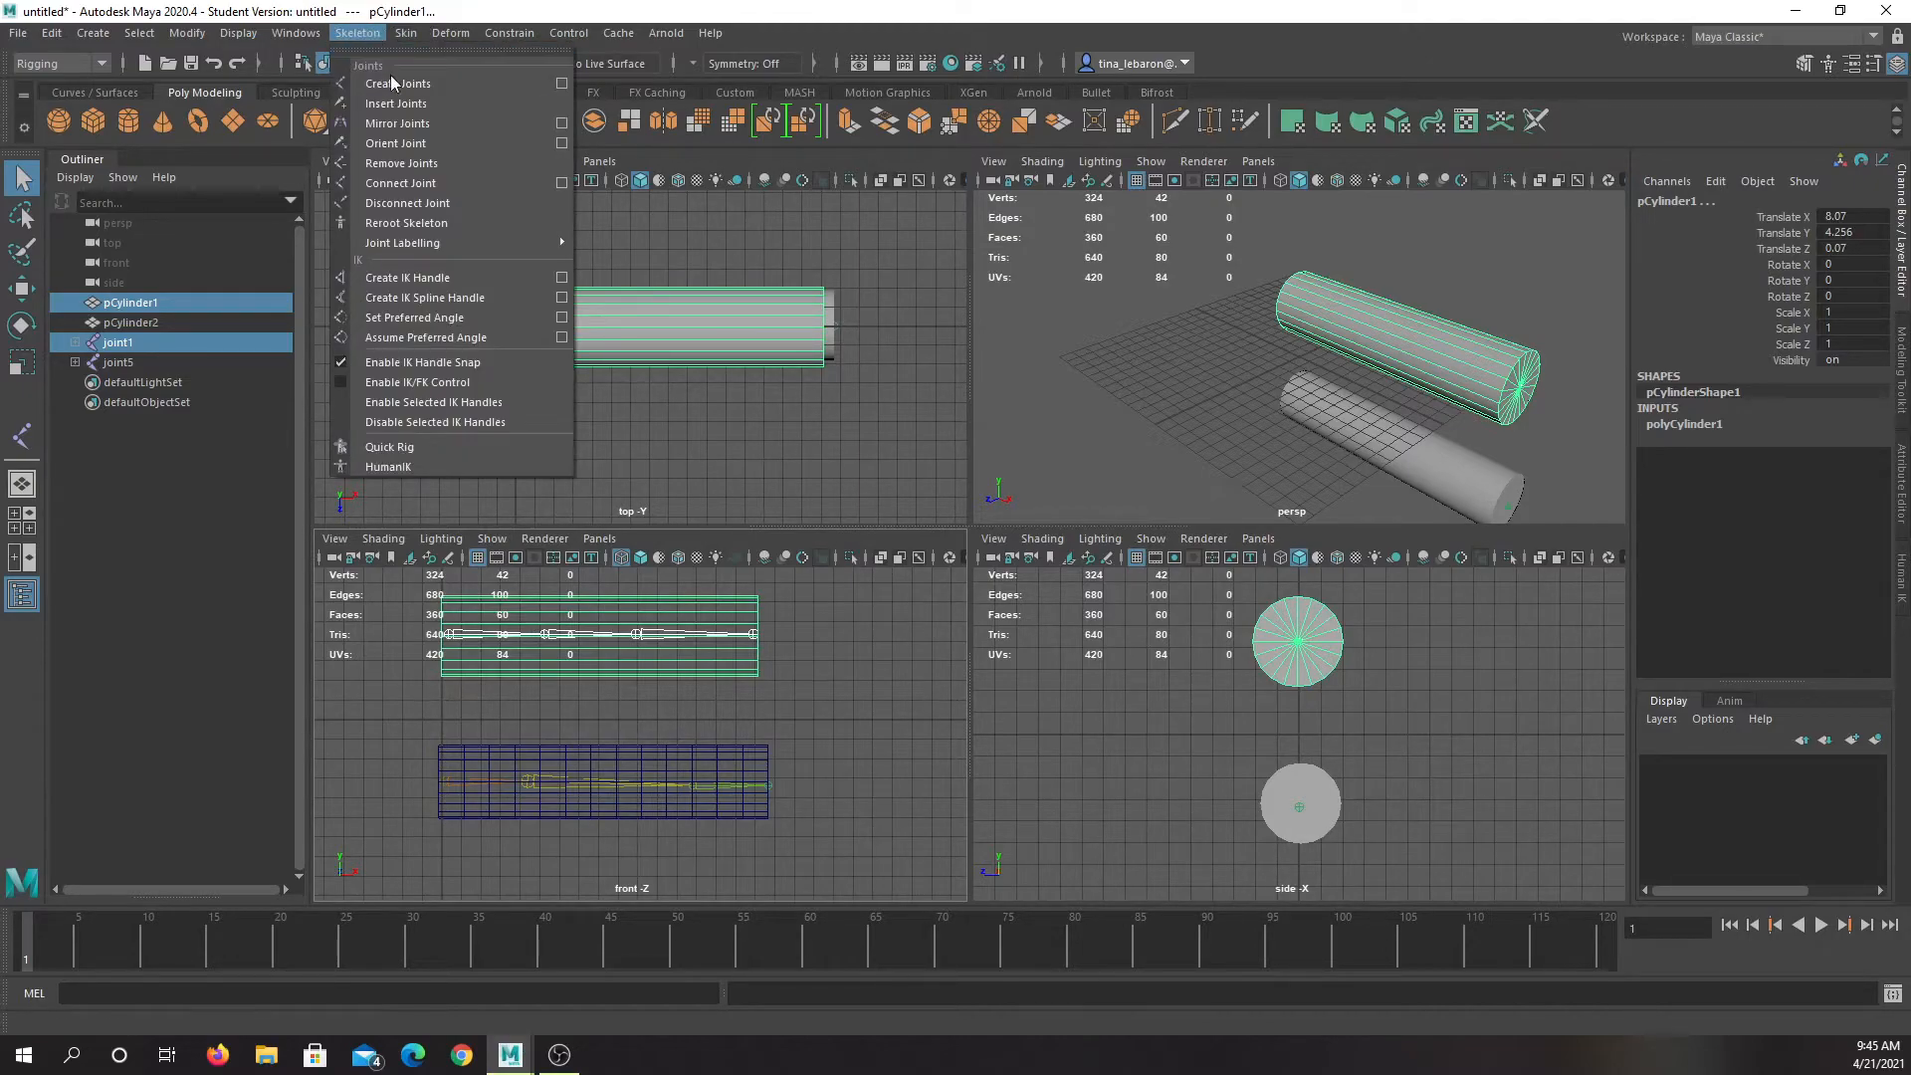
pyautogui.click(406, 33)
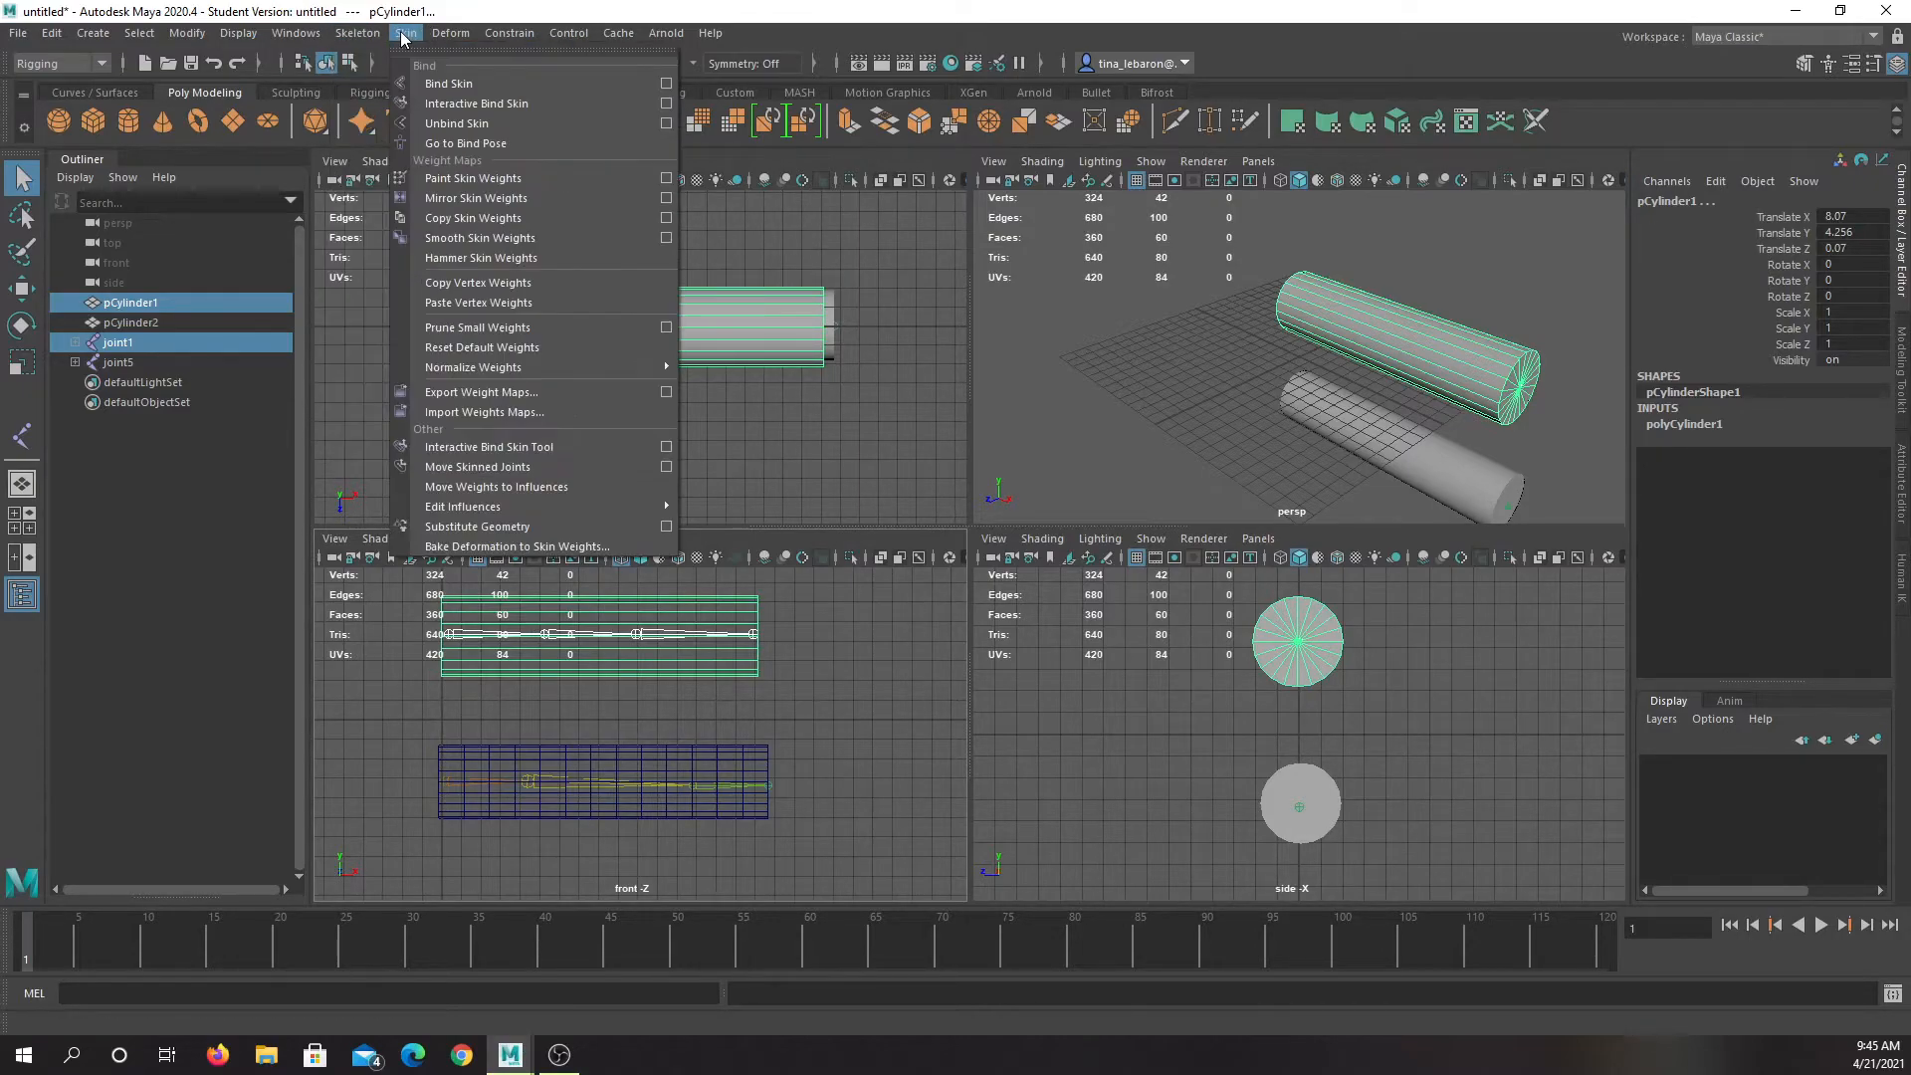
pyautogui.click(446, 84)
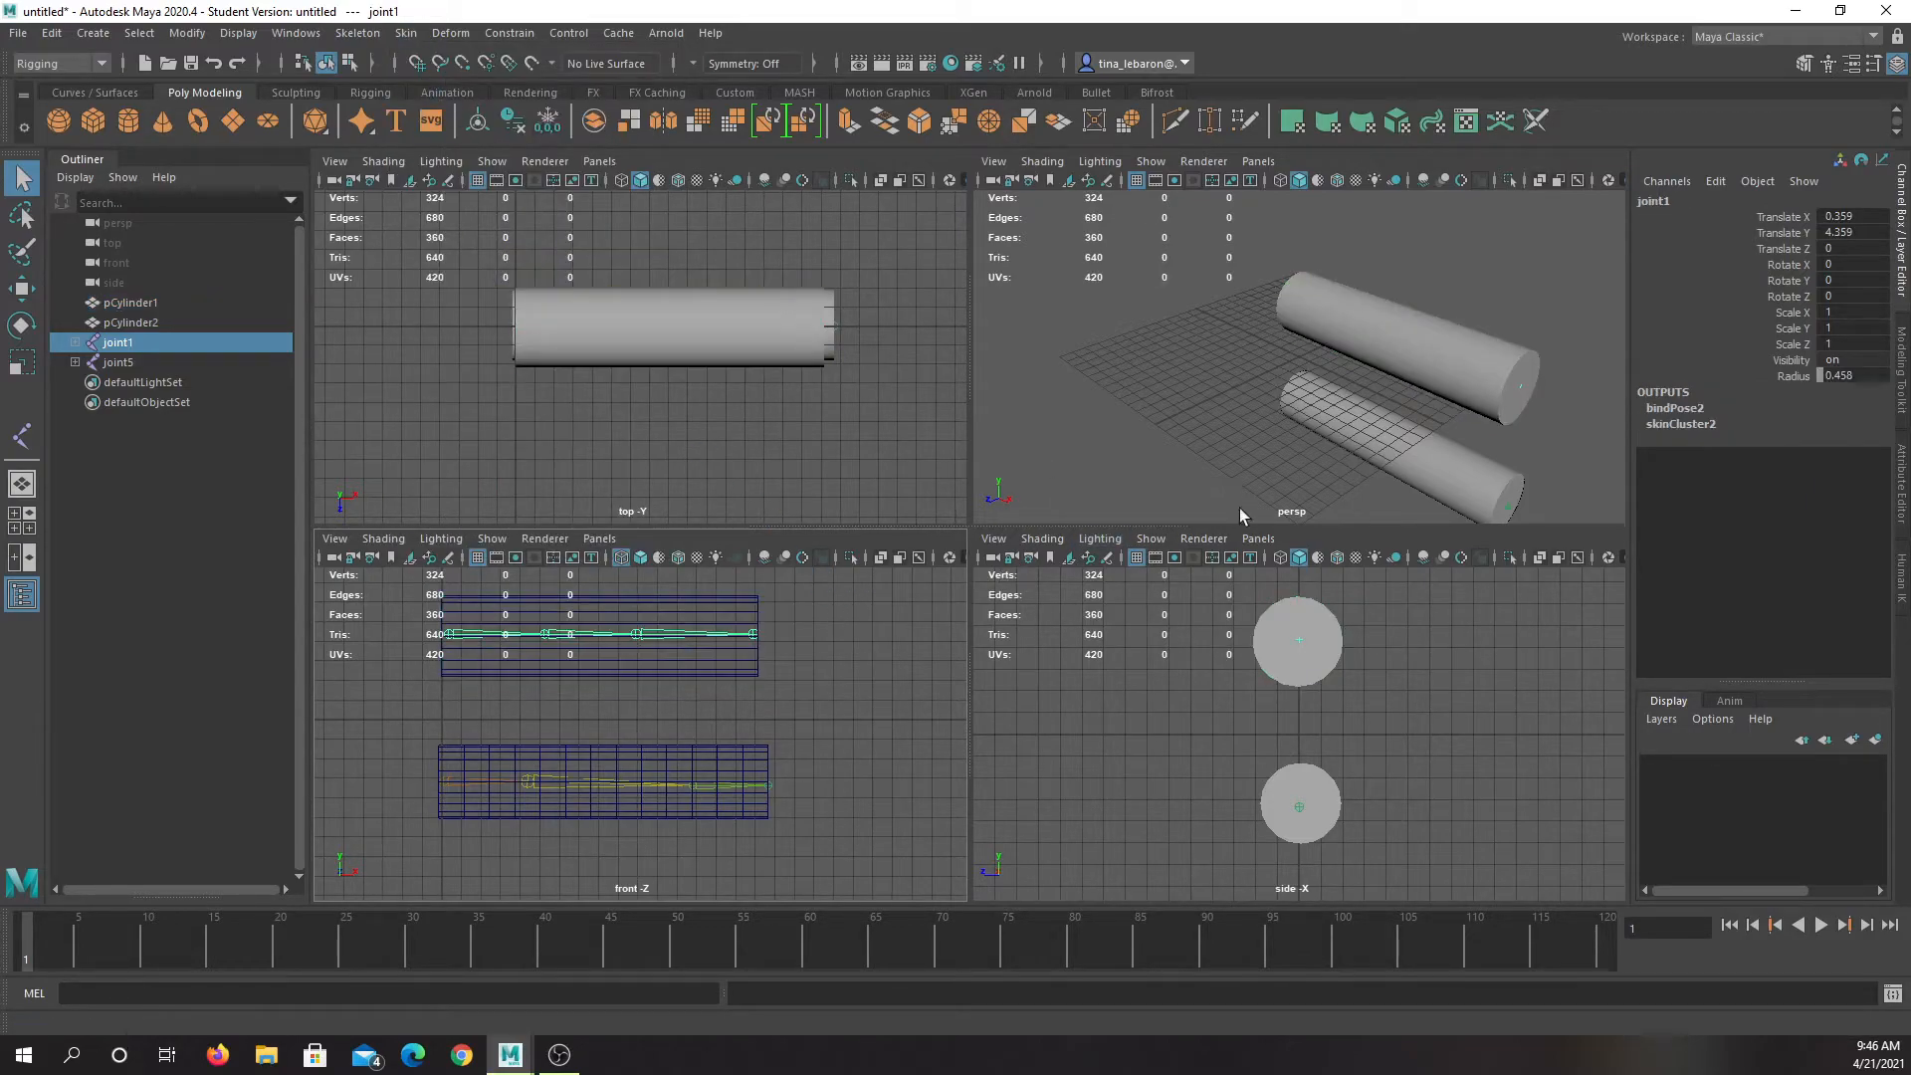
# Maximize the perspective view showing both cylinders nearly side-on, with the upper cylinder's root joint selected
pyautogui.click(1272, 372)
pyautogui.press('space')
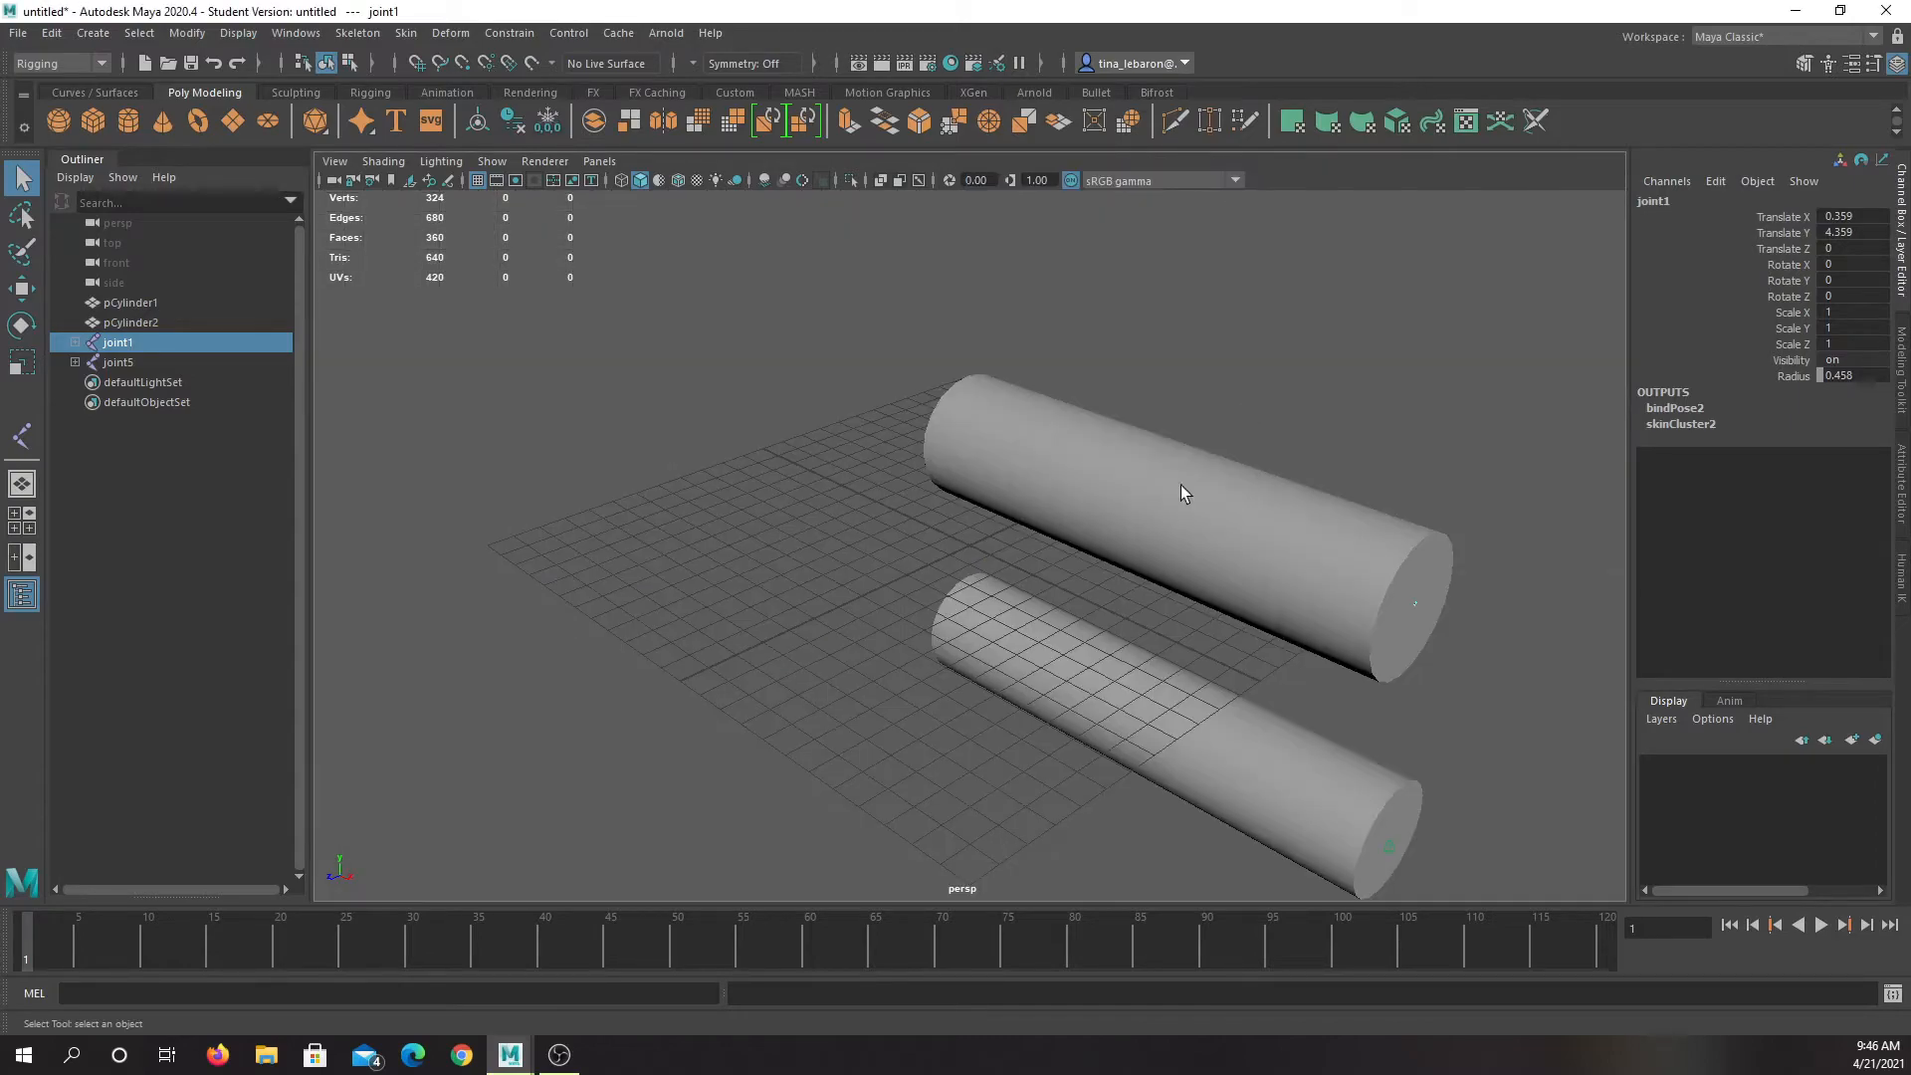
pyautogui.keyDown('alt'); pyautogui.moveTo(1007, 619); pyautogui.dragTo(1155, 514); pyautogui.keyUp('alt')
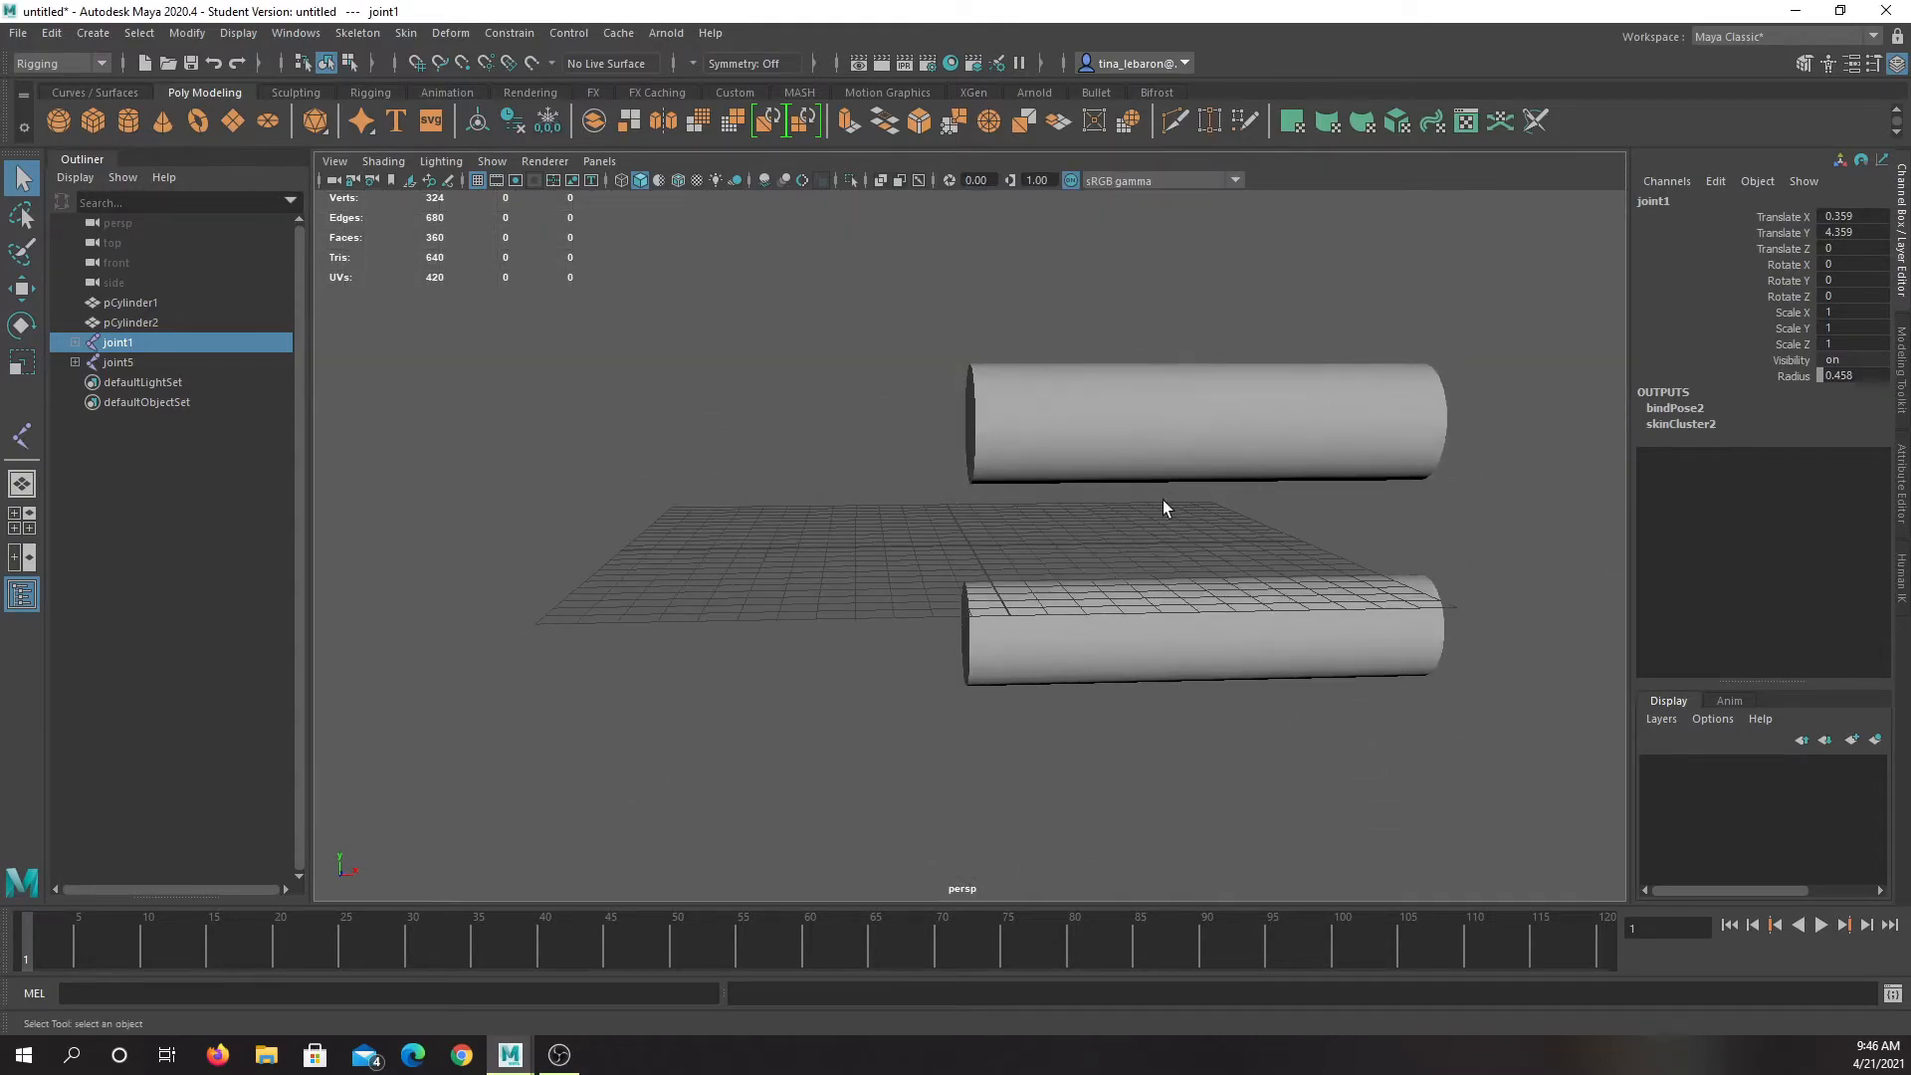
pyautogui.press('Down')
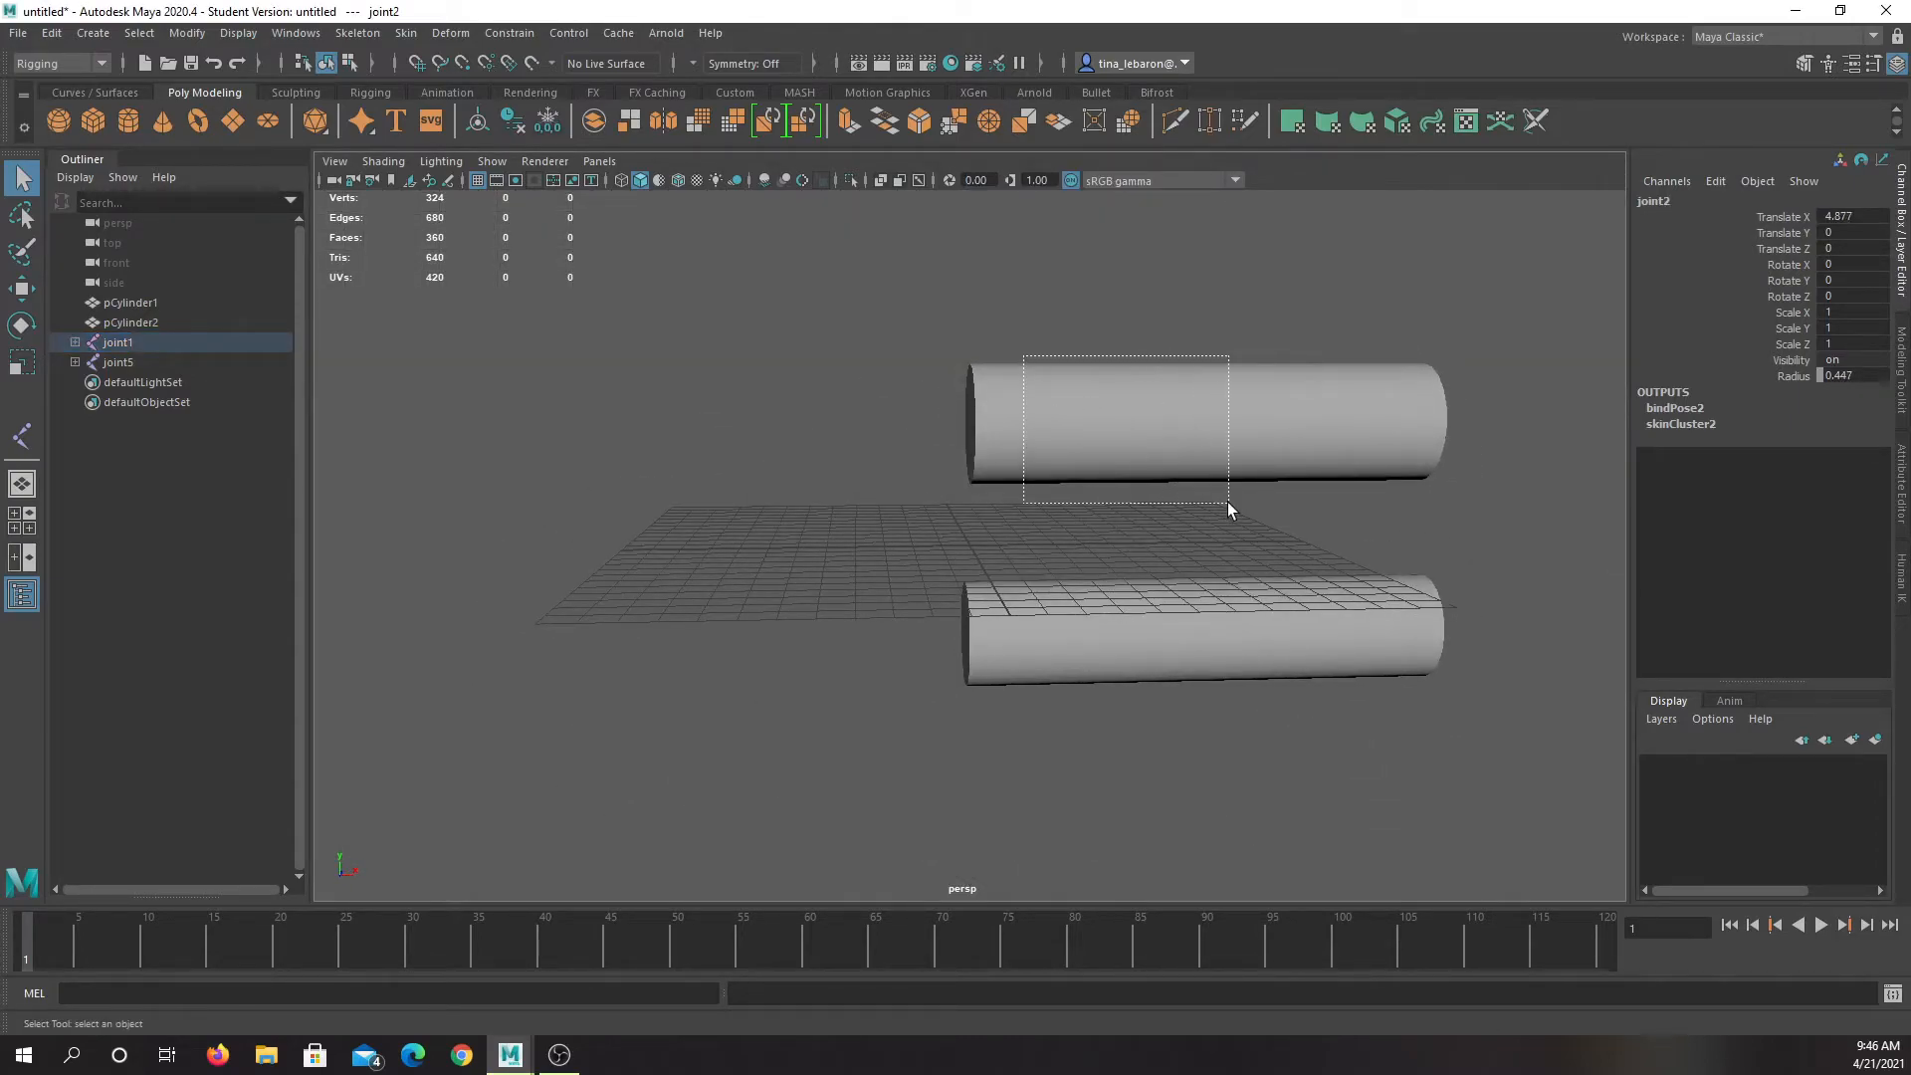
pyautogui.press('Up')
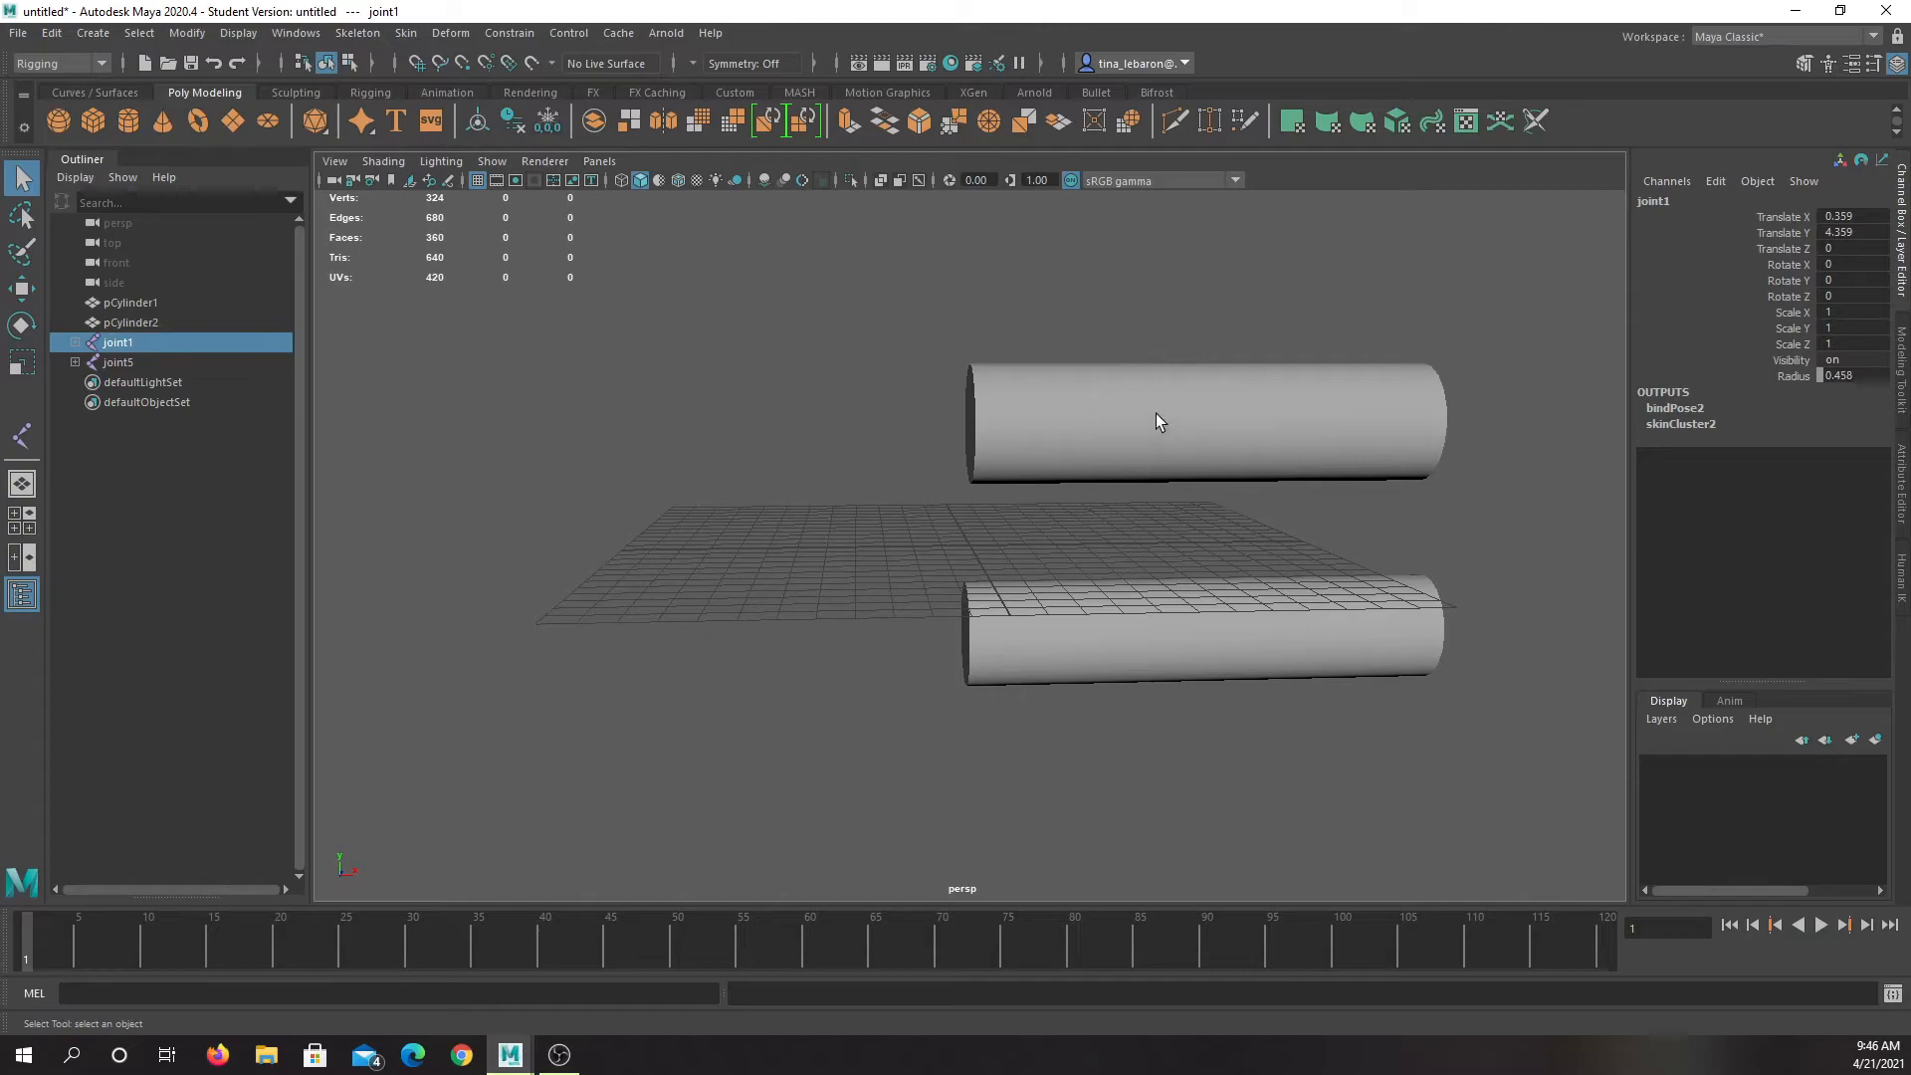
# Try rotating the upper cylinder's root joint and its third joint, undoing each rotation
pyautogui.click(29, 336)
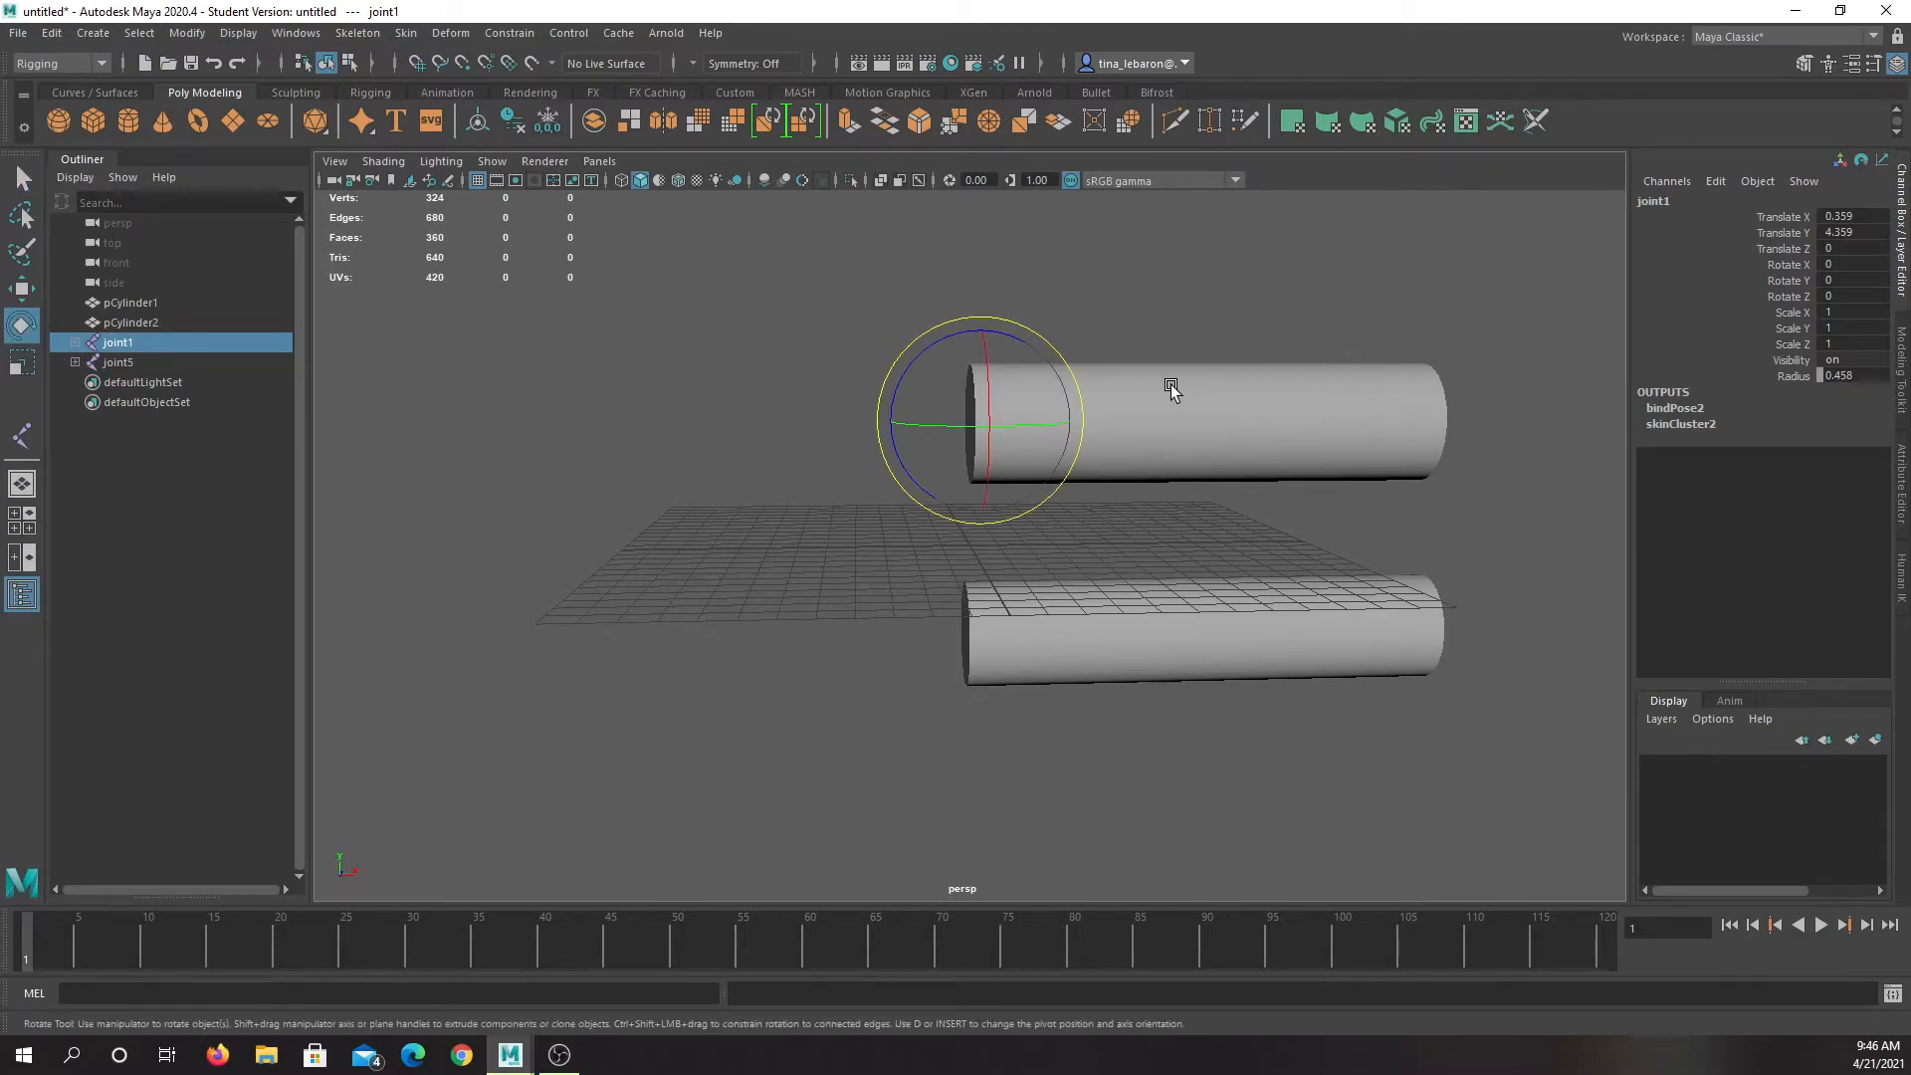
pyautogui.moveTo(892, 356)
pyautogui.mouseDown()
pyautogui.moveTo(870, 434)
pyautogui.moveTo(887, 307)
pyautogui.moveTo(873, 363)
pyautogui.mouseUp()
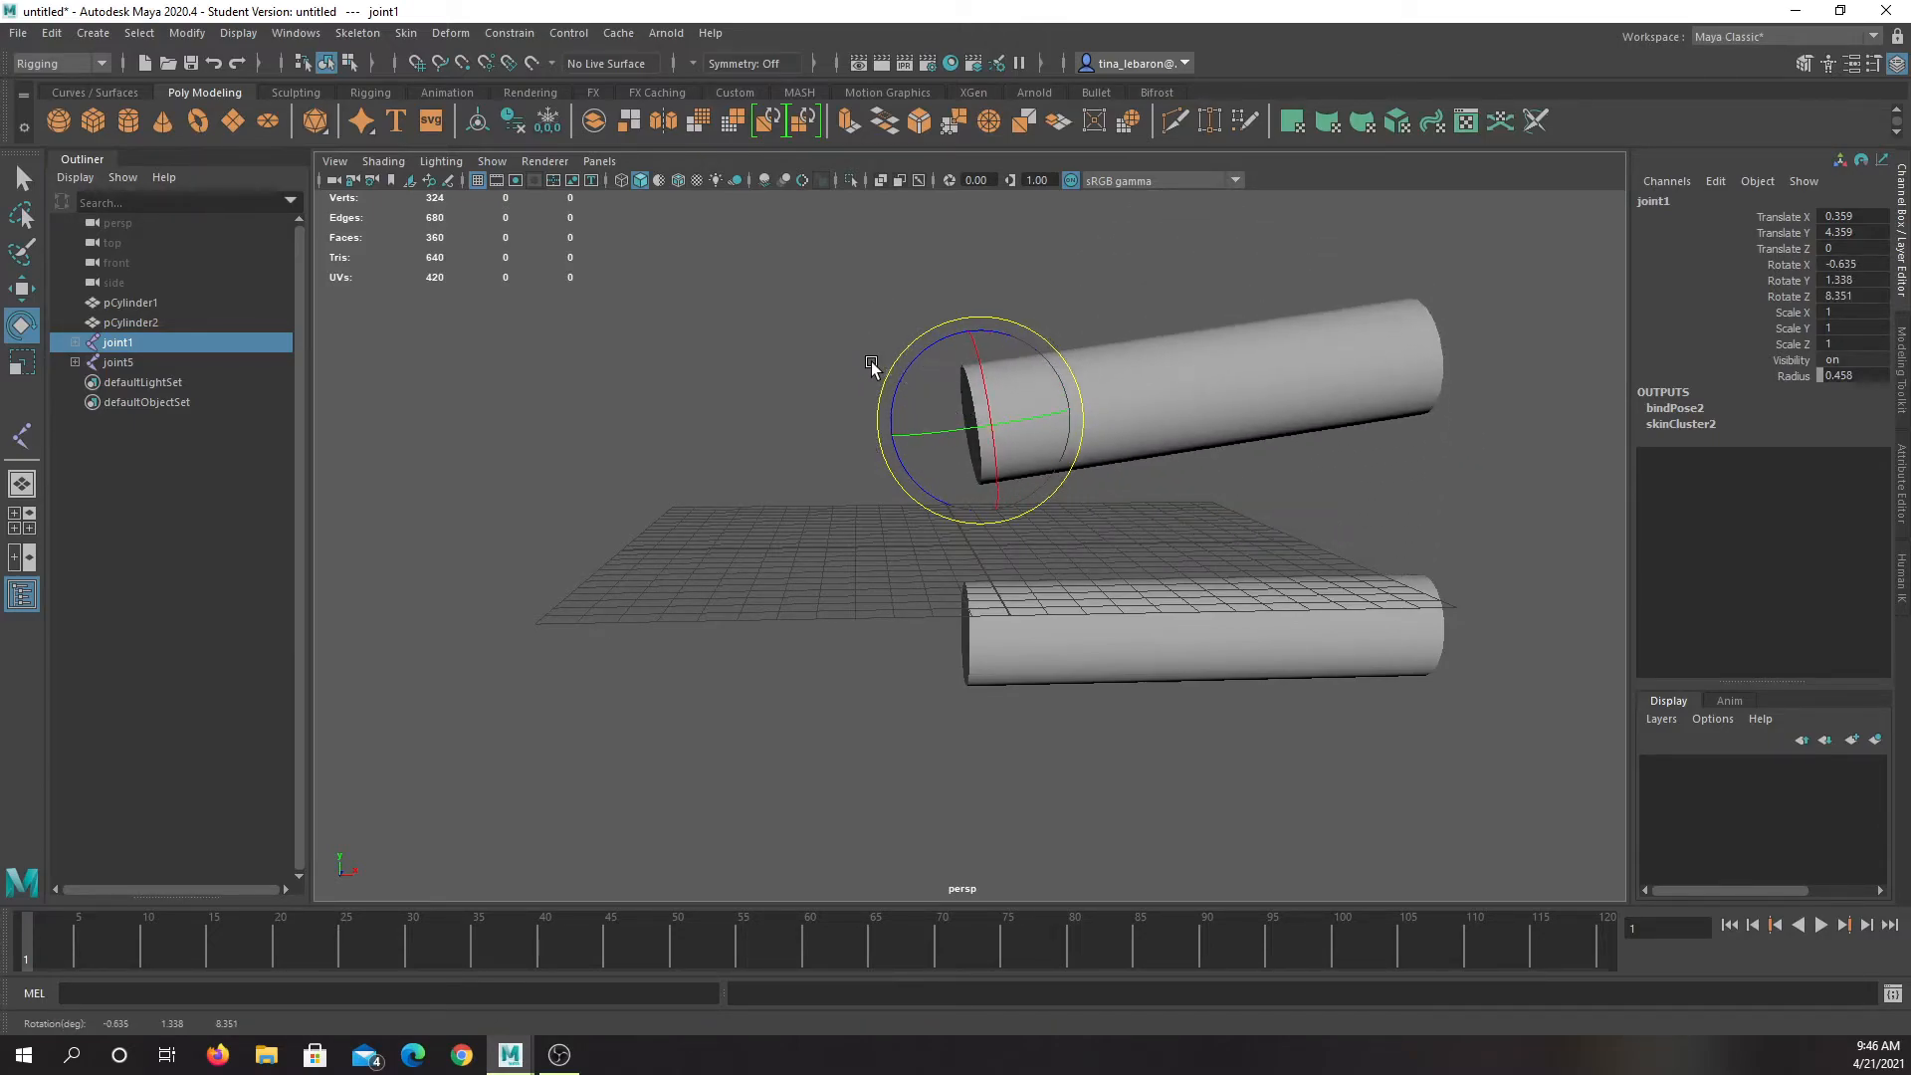
pyautogui.hotkey('ctrl', 'z')
pyautogui.click(1234, 403)
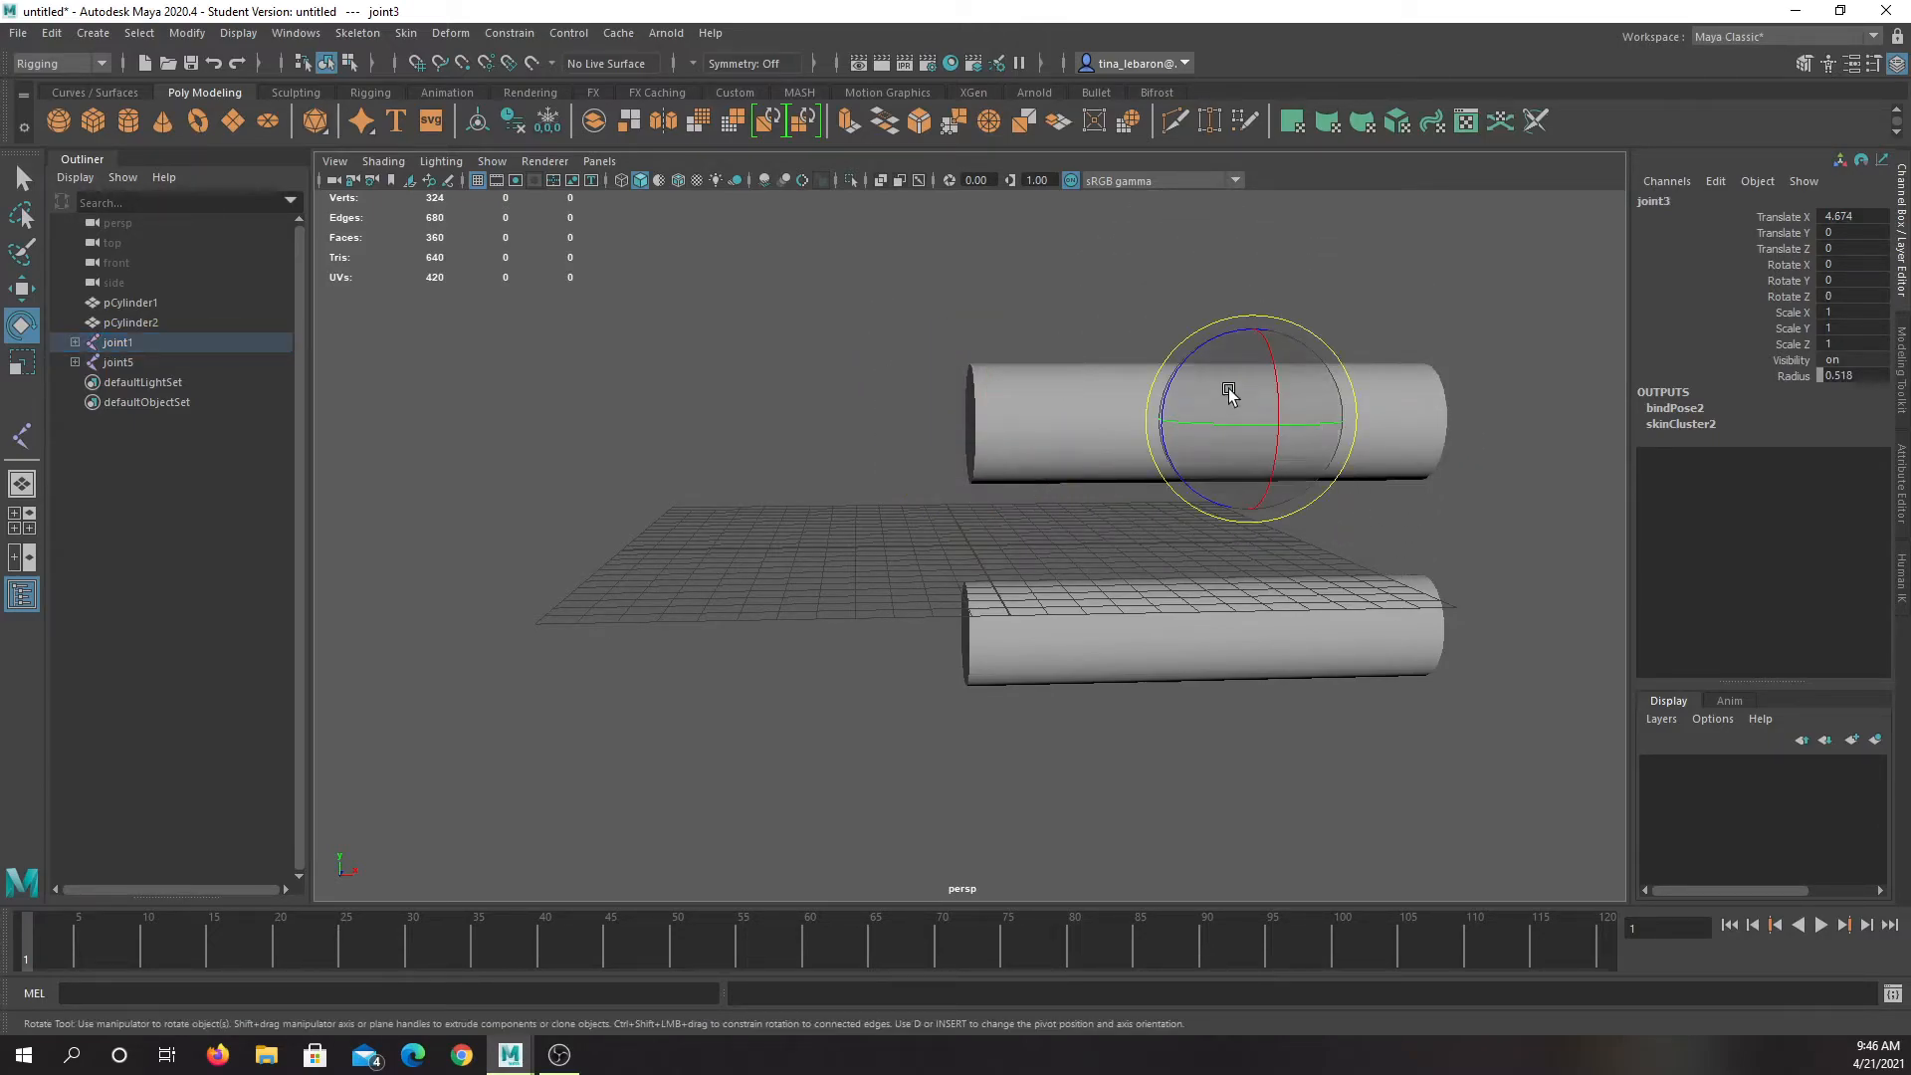
pyautogui.moveTo(1164, 371); pyautogui.dragTo(1167, 732)
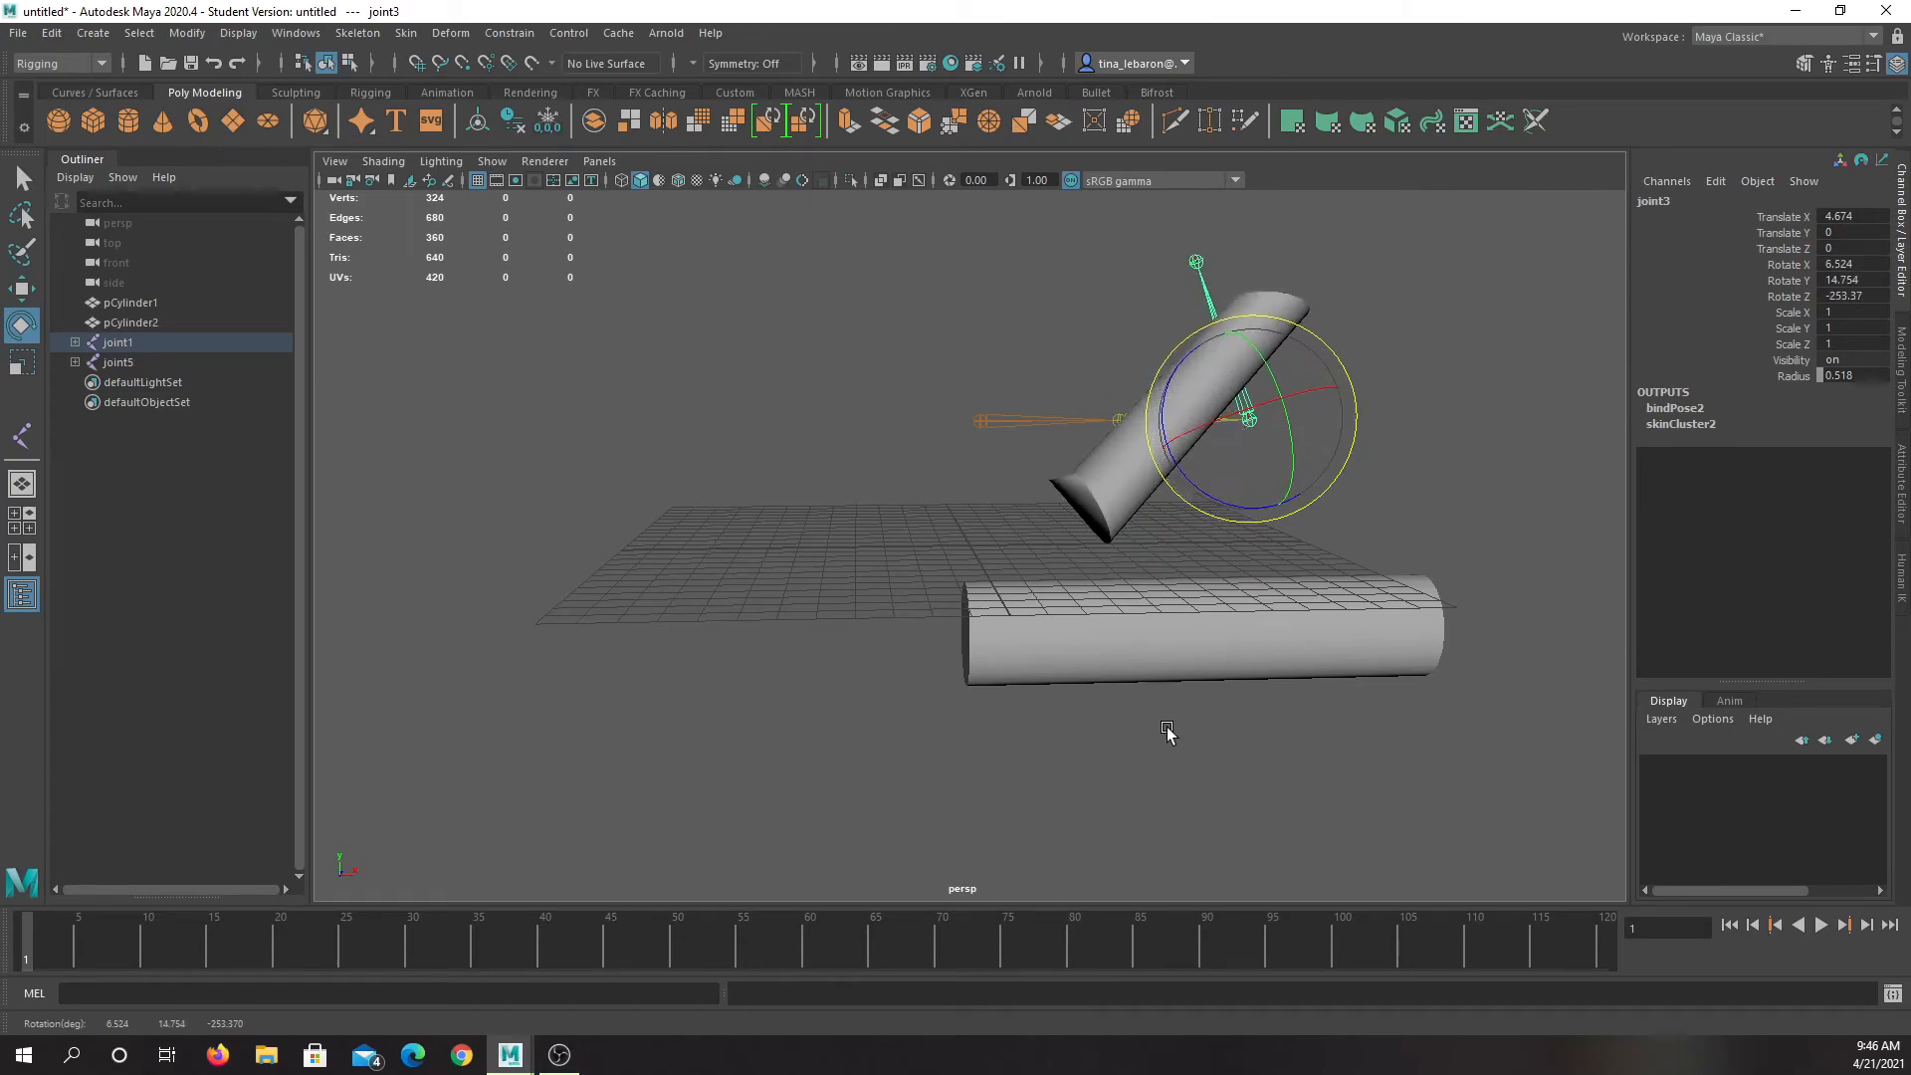
pyautogui.hotkey('ctrl', 'z')
# Bend the lower cylinder downward by rotating its third joint slightly and its second joint about -37 degrees in Z
pyautogui.moveTo(1150, 610); pyautogui.dragTo(1180, 634)
pyautogui.moveTo(1311, 532); pyautogui.dragTo(1207, 755)
pyautogui.click(1287, 585)
pyautogui.moveTo(1341, 488); pyautogui.dragTo(1373, 707)
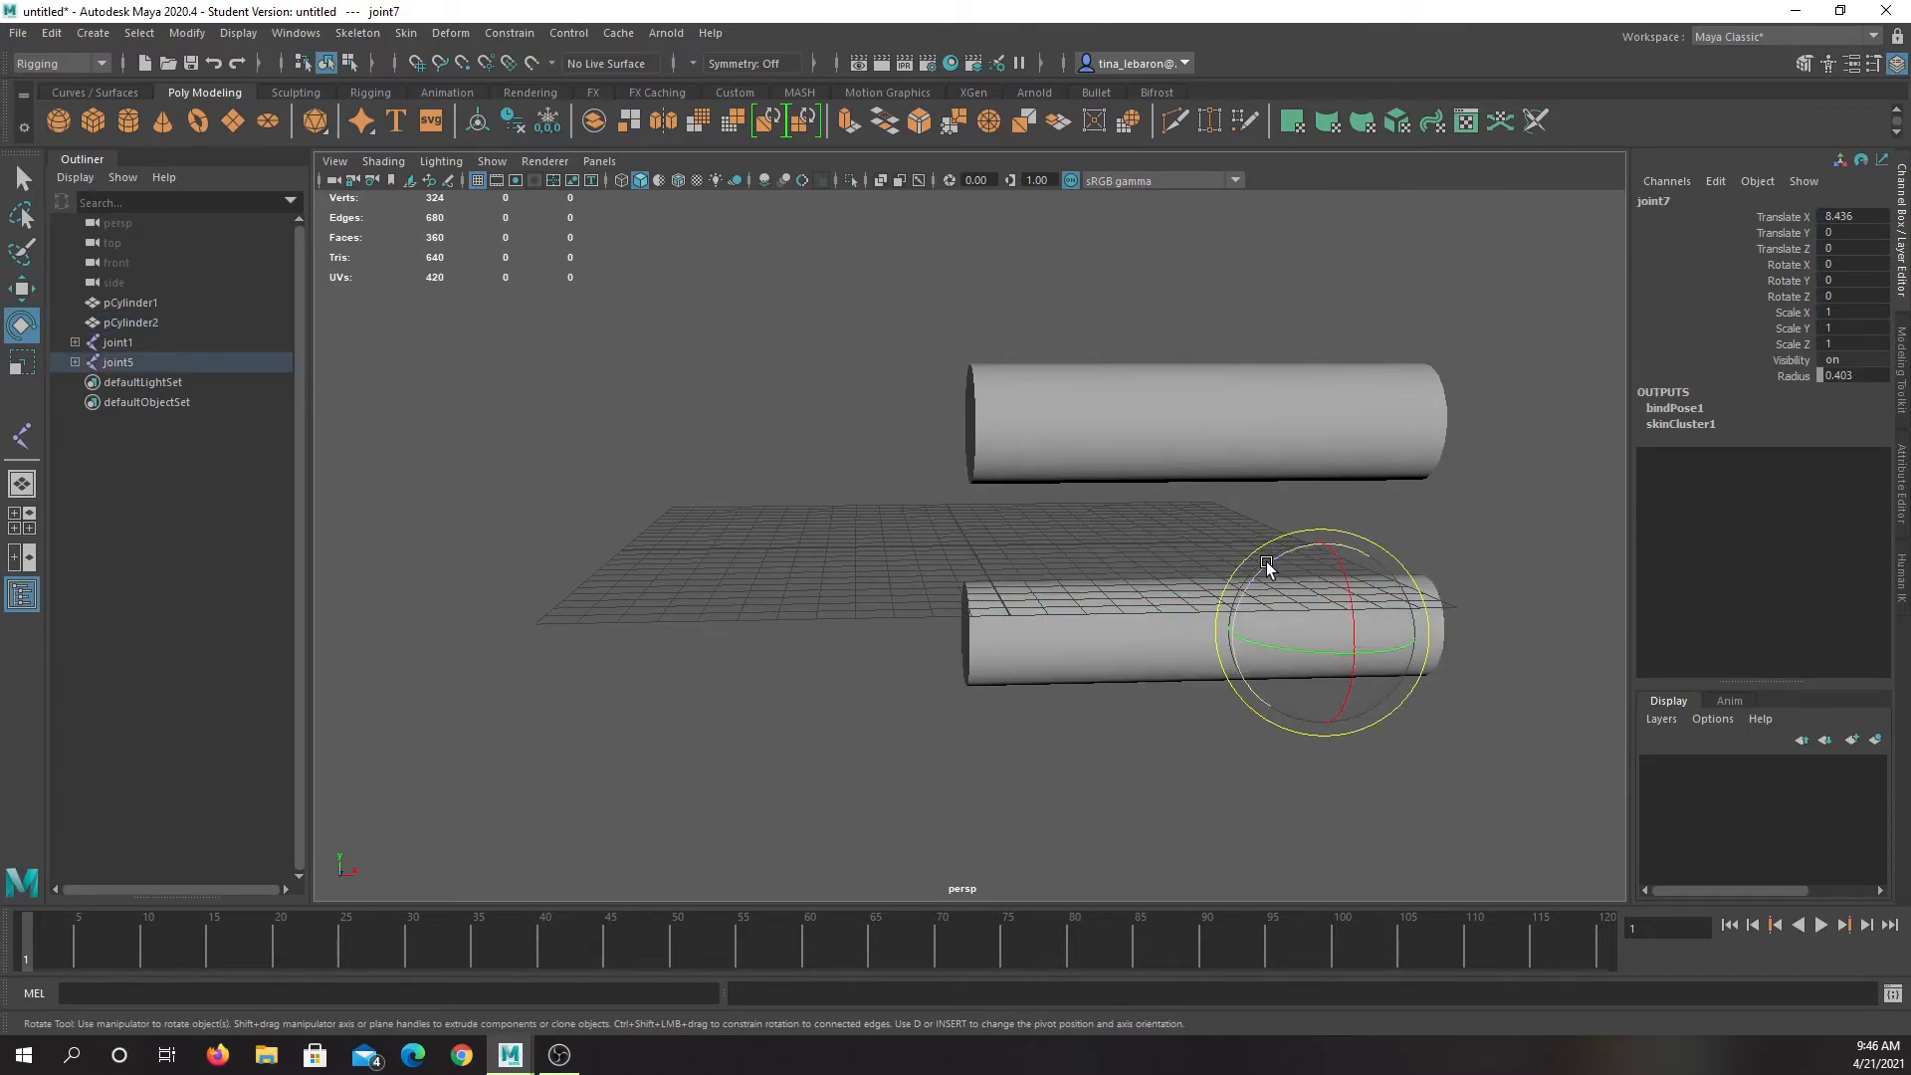
pyautogui.moveTo(1261, 561)
pyautogui.mouseDown()
pyautogui.moveTo(1324, 554)
pyautogui.moveTo(1391, 589)
pyautogui.moveTo(1343, 566)
pyautogui.moveTo(1198, 707)
pyautogui.moveTo(1378, 533)
pyautogui.moveTo(1285, 625)
pyautogui.moveTo(1266, 627)
pyautogui.moveTo(1279, 588)
pyautogui.moveTo(1215, 593)
pyautogui.moveTo(1178, 696)
pyautogui.moveTo(1251, 580)
pyautogui.mouseUp()
pyautogui.moveTo(1164, 537); pyautogui.dragTo(1514, 750)
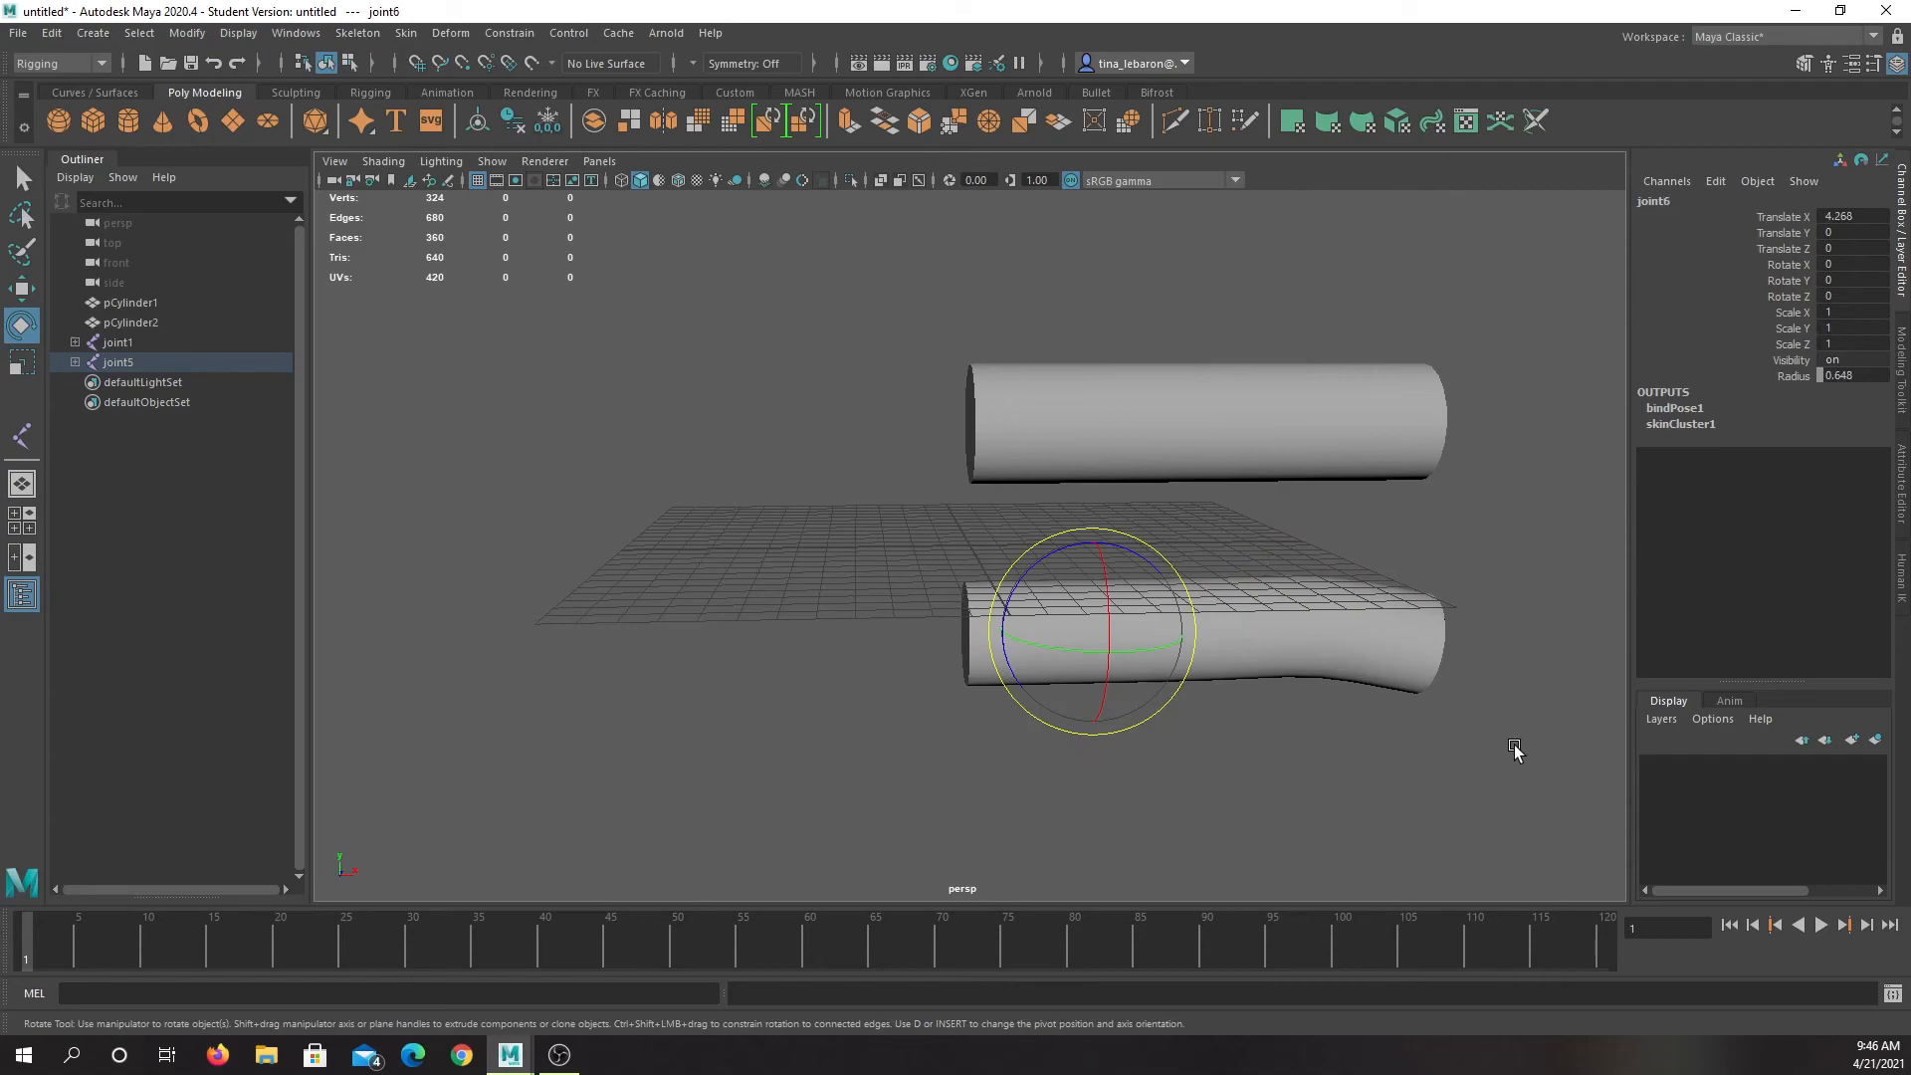
pyautogui.moveTo(1095, 590)
pyautogui.mouseDown()
pyautogui.moveTo(1032, 558)
pyautogui.moveTo(986, 588)
pyautogui.moveTo(1223, 495)
pyautogui.moveTo(1096, 537)
pyautogui.moveTo(1087, 594)
pyautogui.mouseUp()
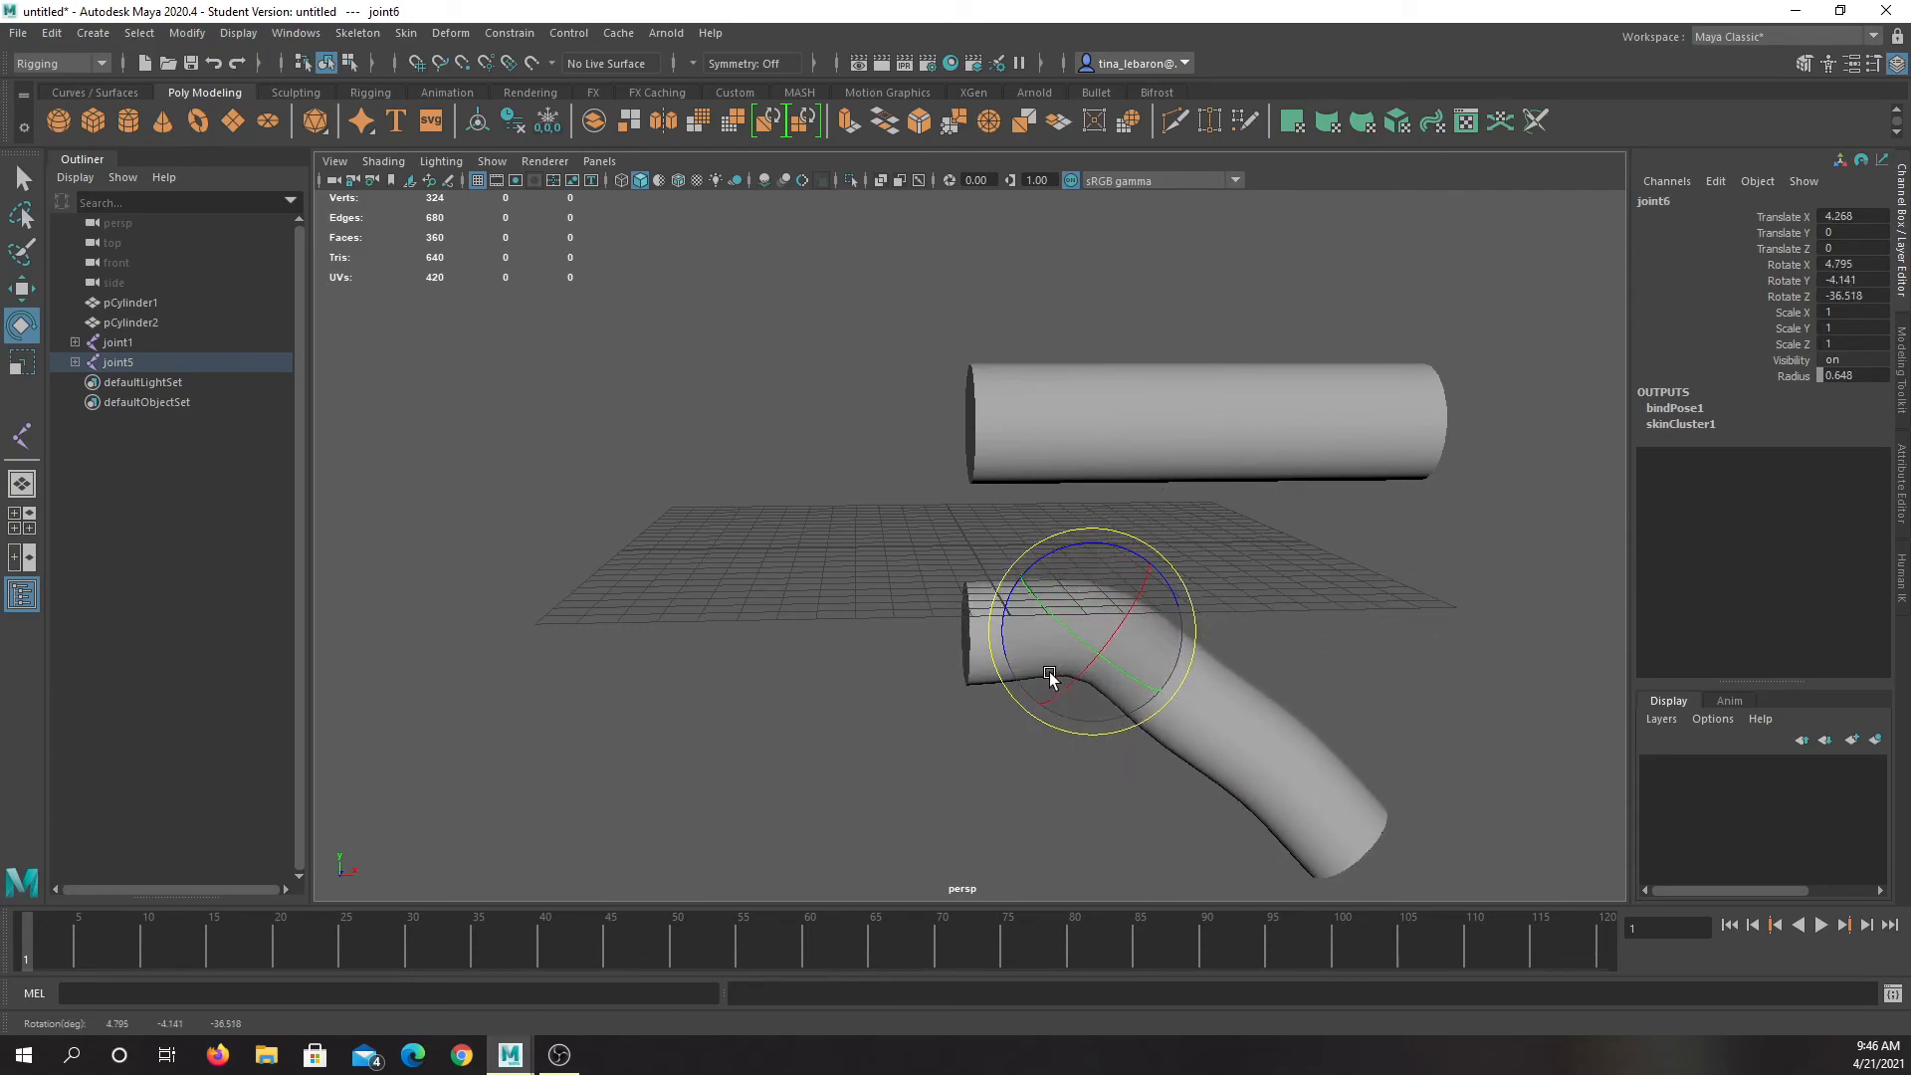